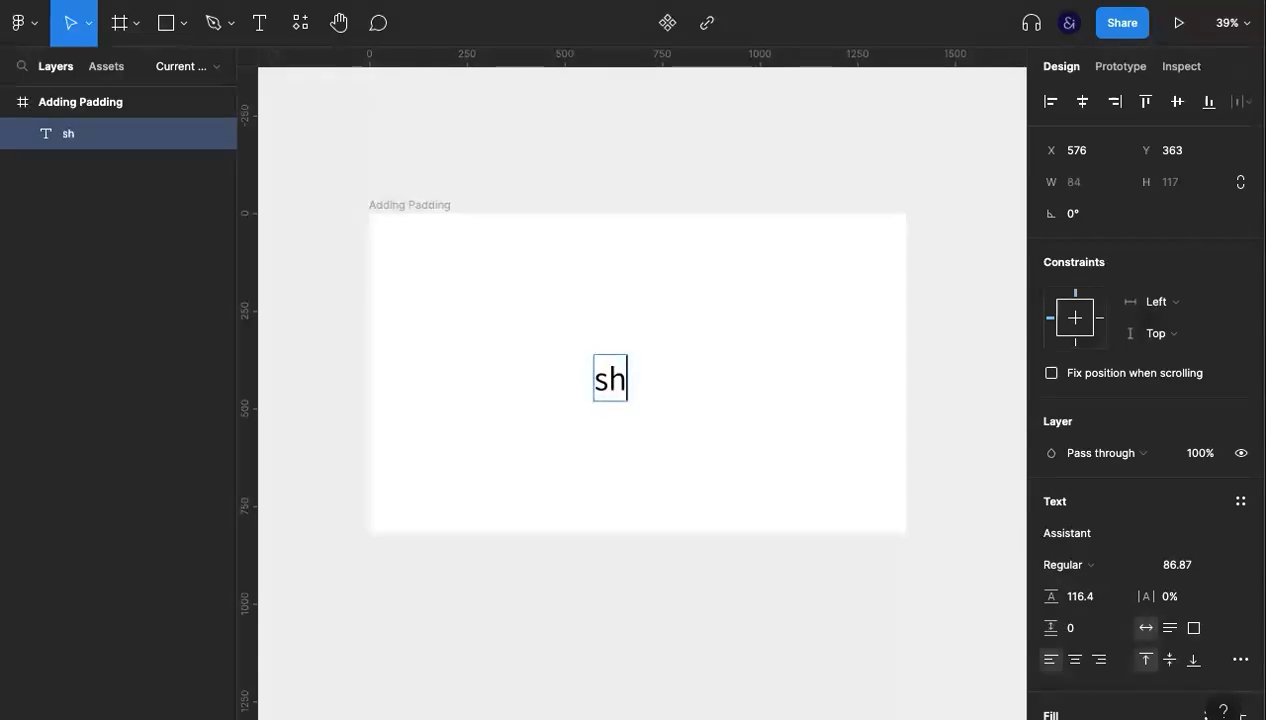
- Complete the text as "shop now" and centre it horizontally and vertically within the Adding Padding frame
key(Escape)
click(766, 365)
click(695, 379)
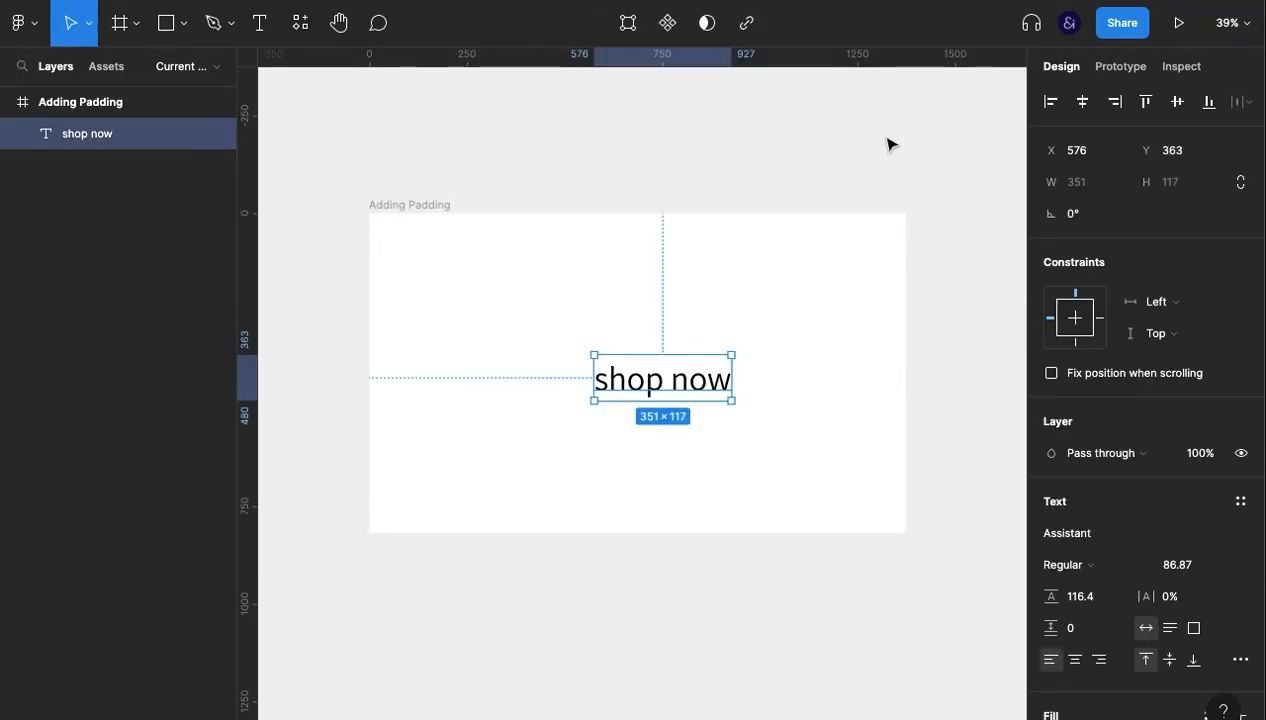
click(1084, 104)
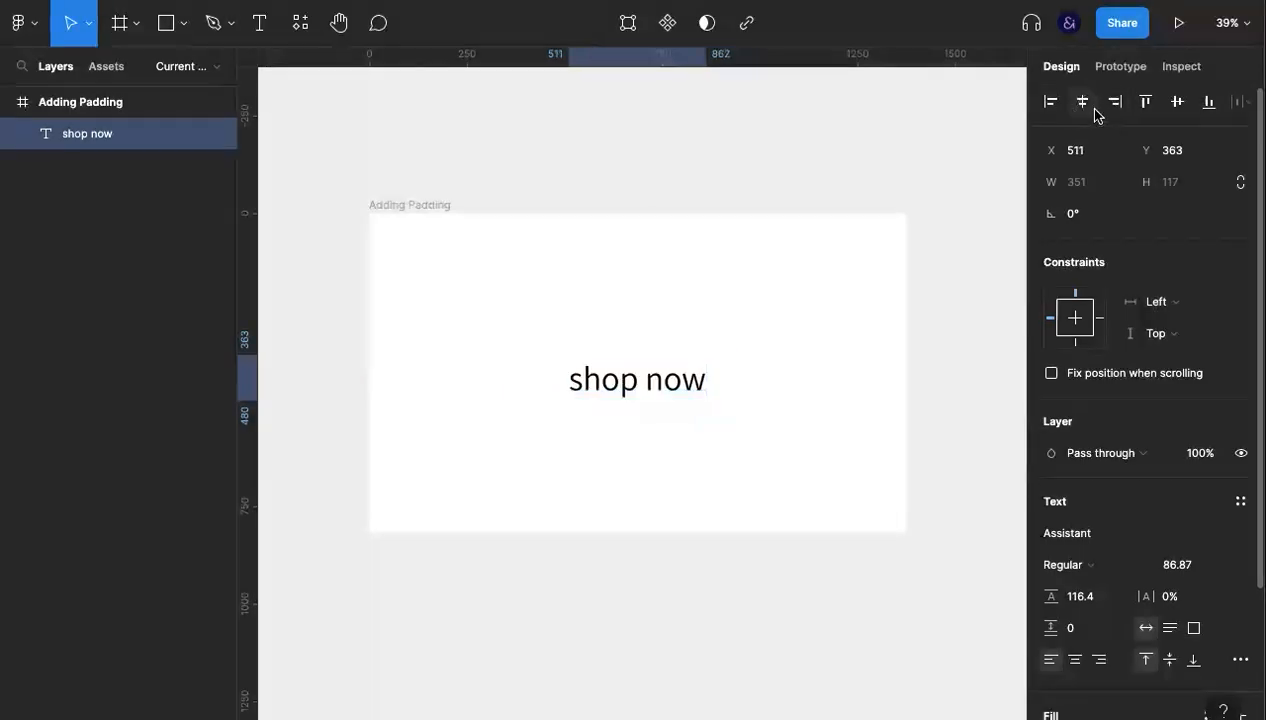
click(1180, 104)
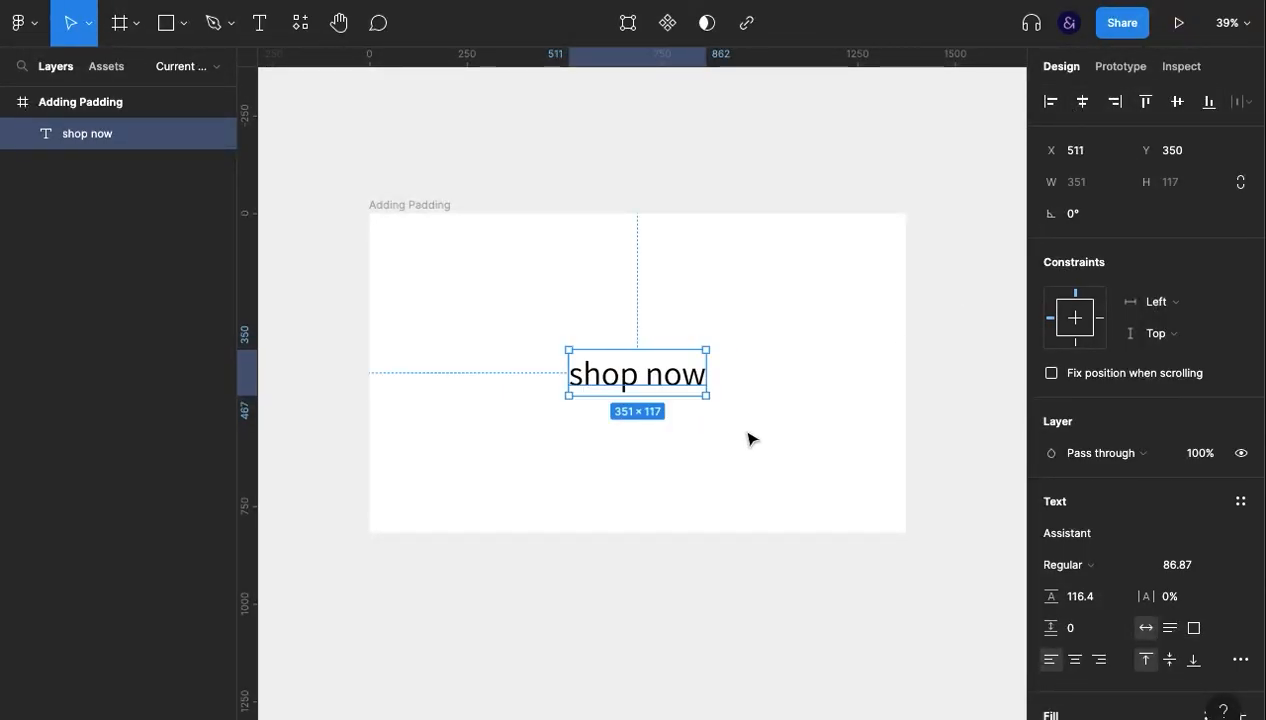
- Group the "shop now" text and apply auto layout to the group
scroll(1065, 510, down, 5)
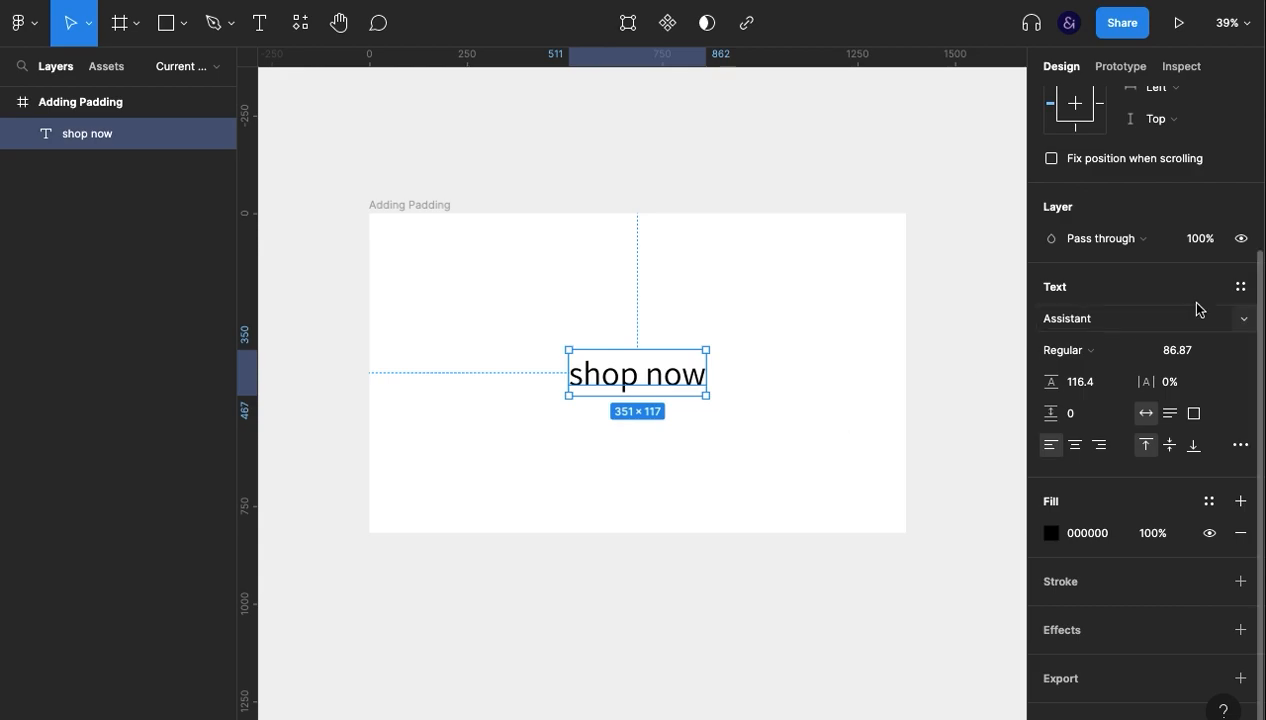
scroll(1200, 309, up, 5)
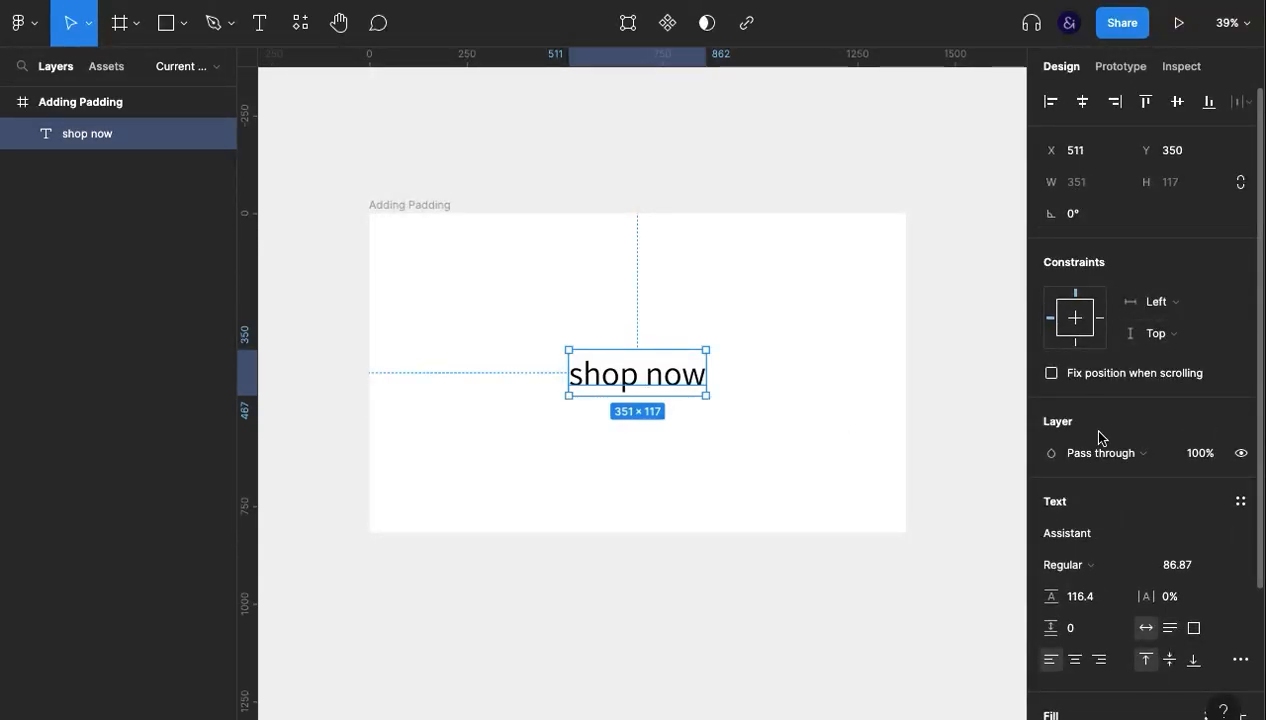
scroll(1098, 431, down, 5)
scroll(1098, 431, up, 5)
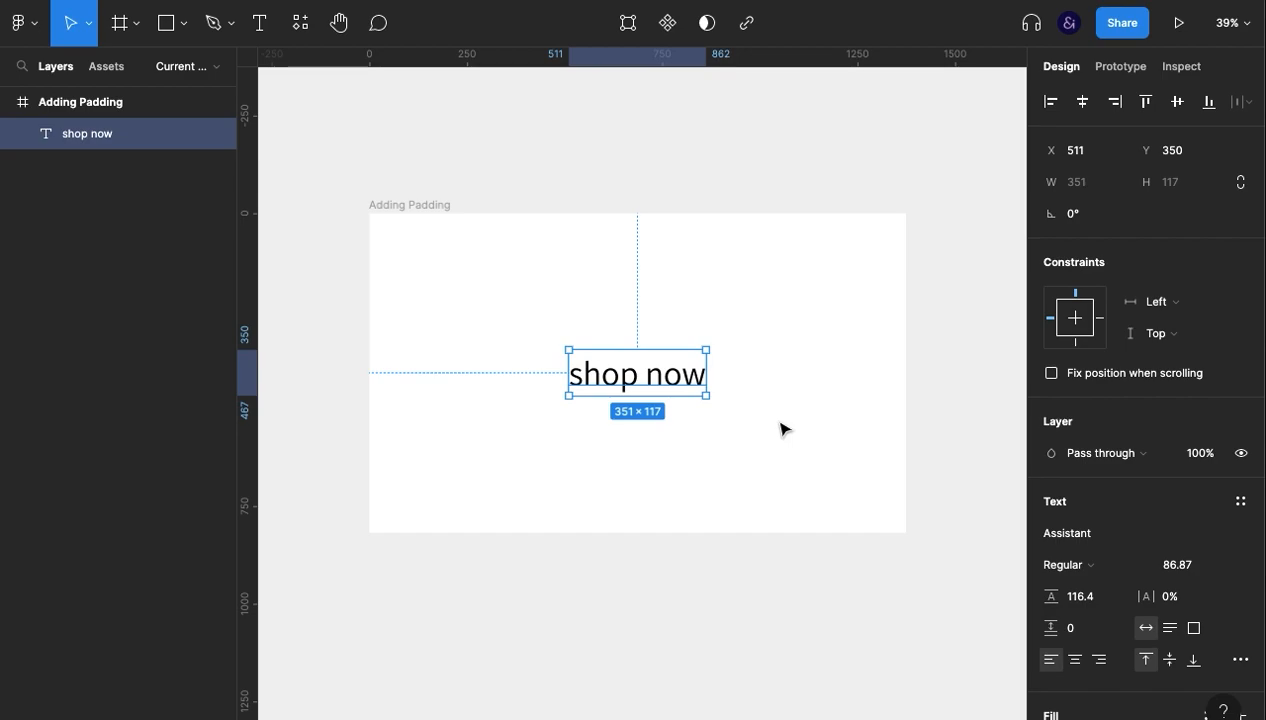
key(ctrl+g)
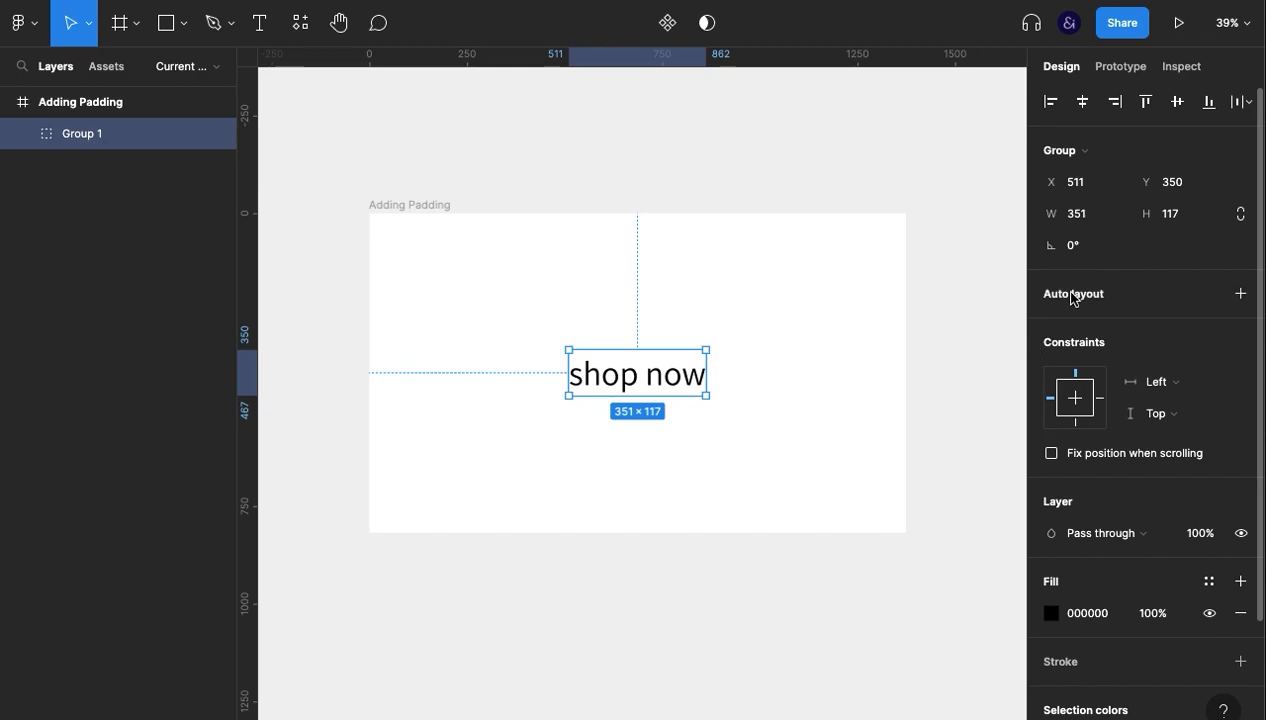
key(shift+a)
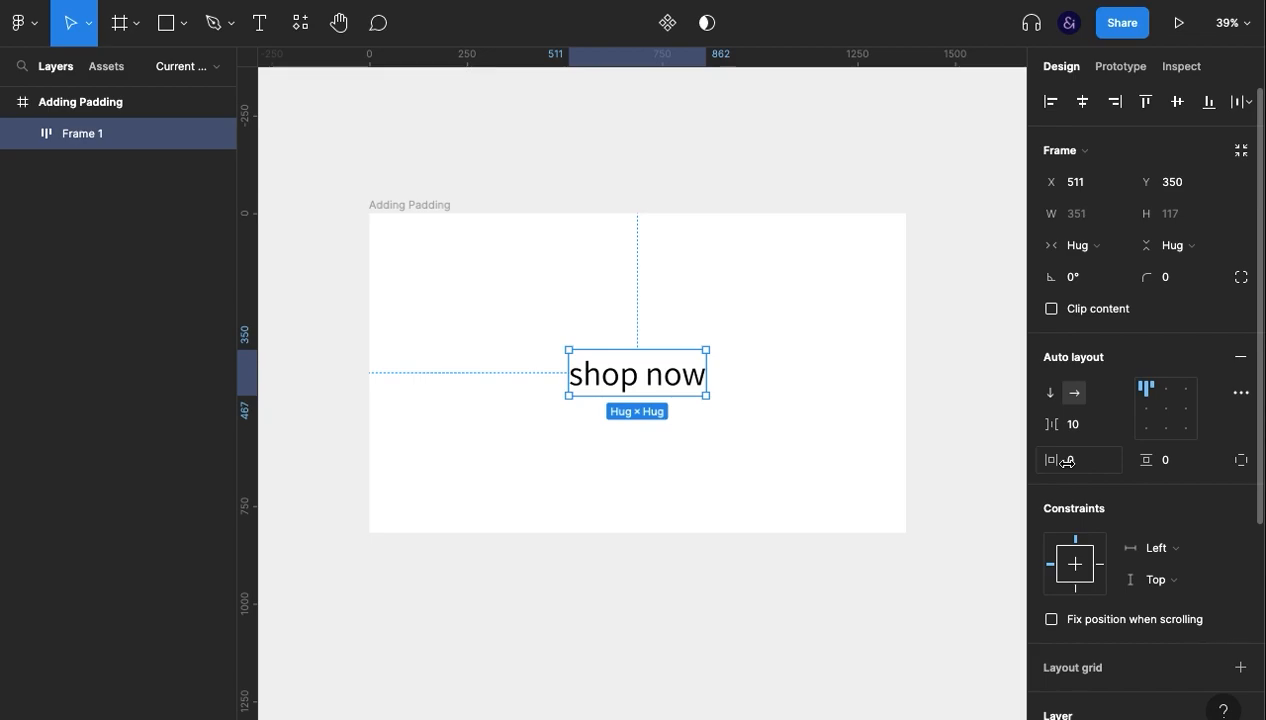
- Add a solid blue fill, 2D81A6, to the auto layout frame behind the "shop now" text
scroll(1106, 557, down, 2)
scroll(1106, 557, down, 5)
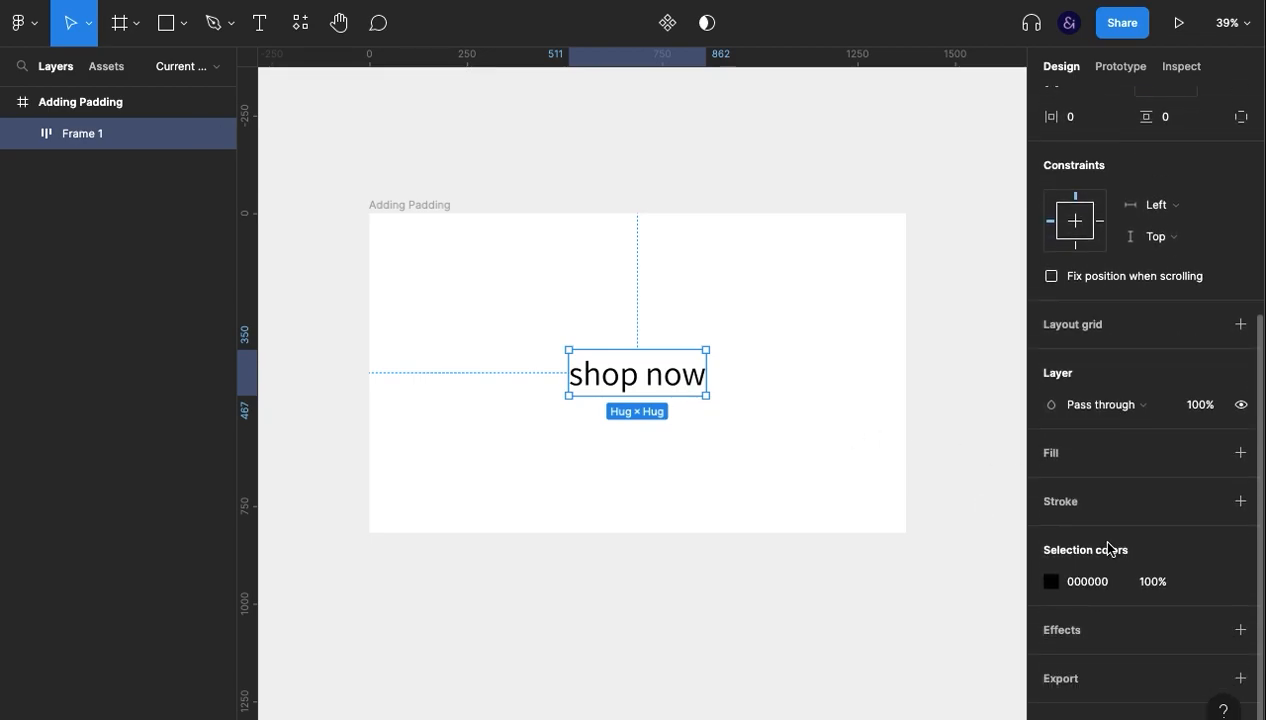
click(1082, 455)
click(1051, 485)
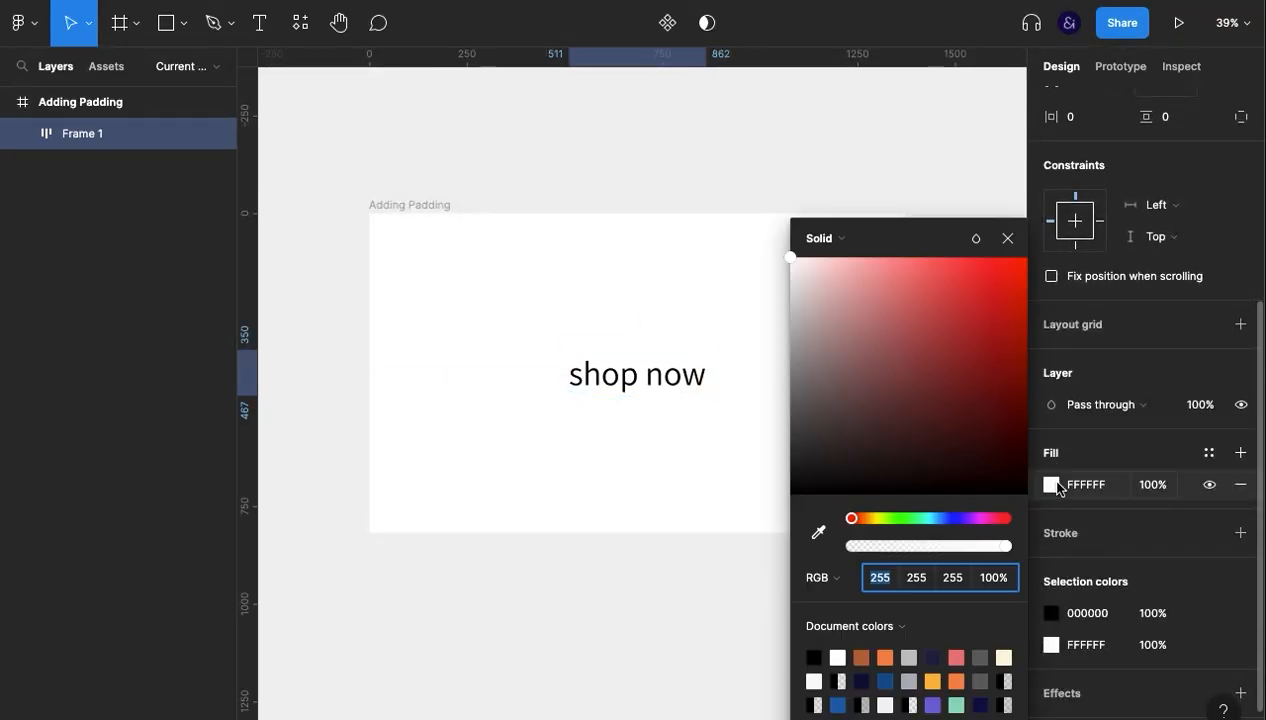
click(937, 514)
click(955, 341)
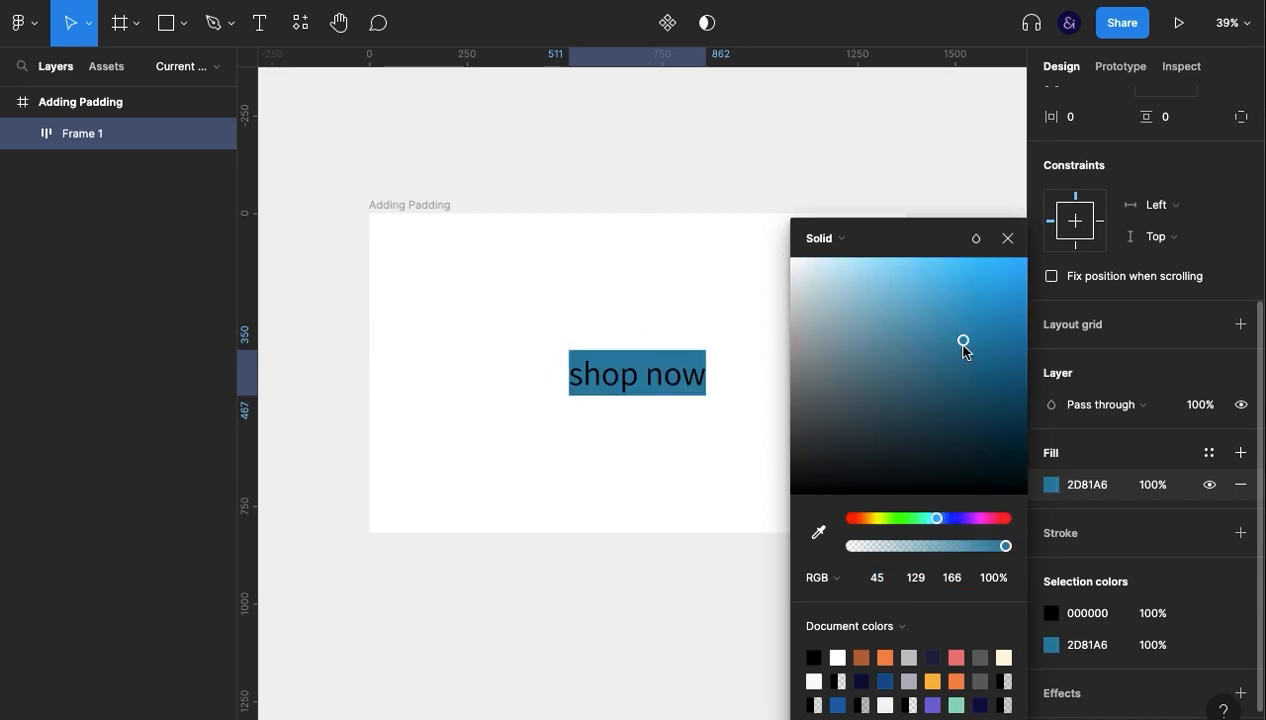
click(1007, 239)
- Change the black "shop now" text colour to white (fff) through the button frame's selection colors
click(1088, 613)
click(1156, 581)
scroll(1156, 581, down, 1)
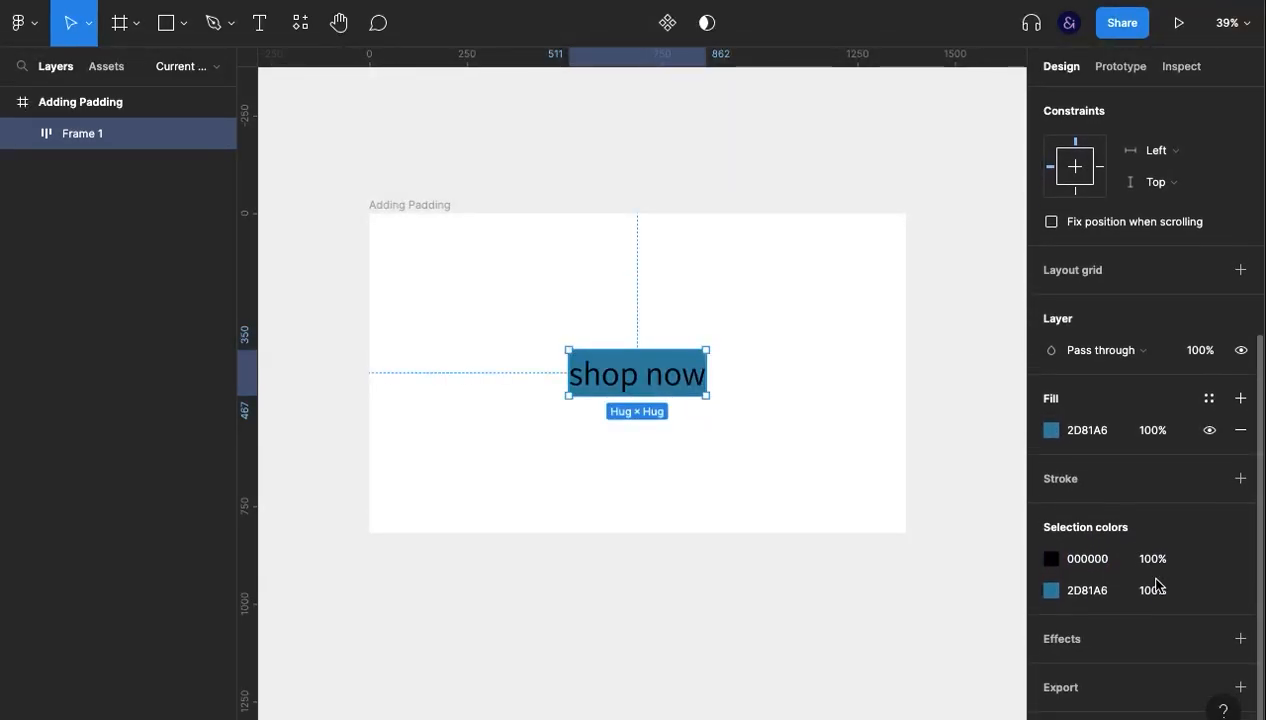
click(735, 412)
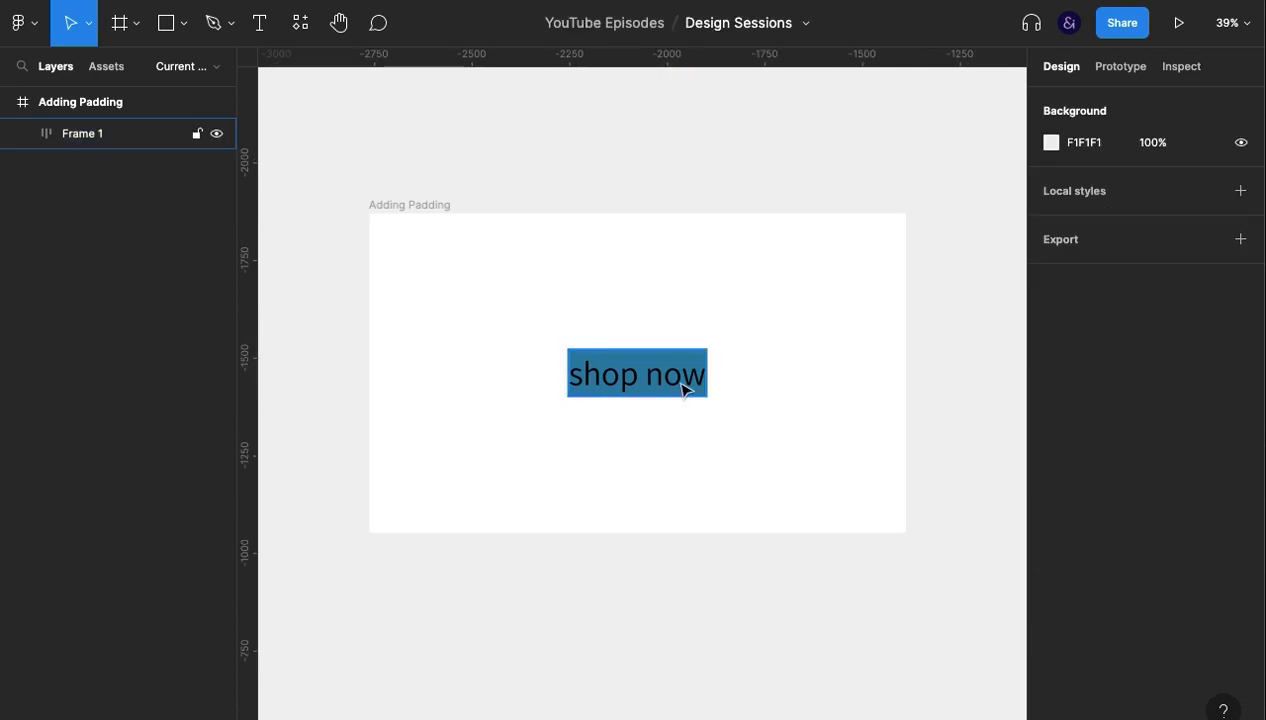
click(684, 389)
scroll(1060, 565, down, 5)
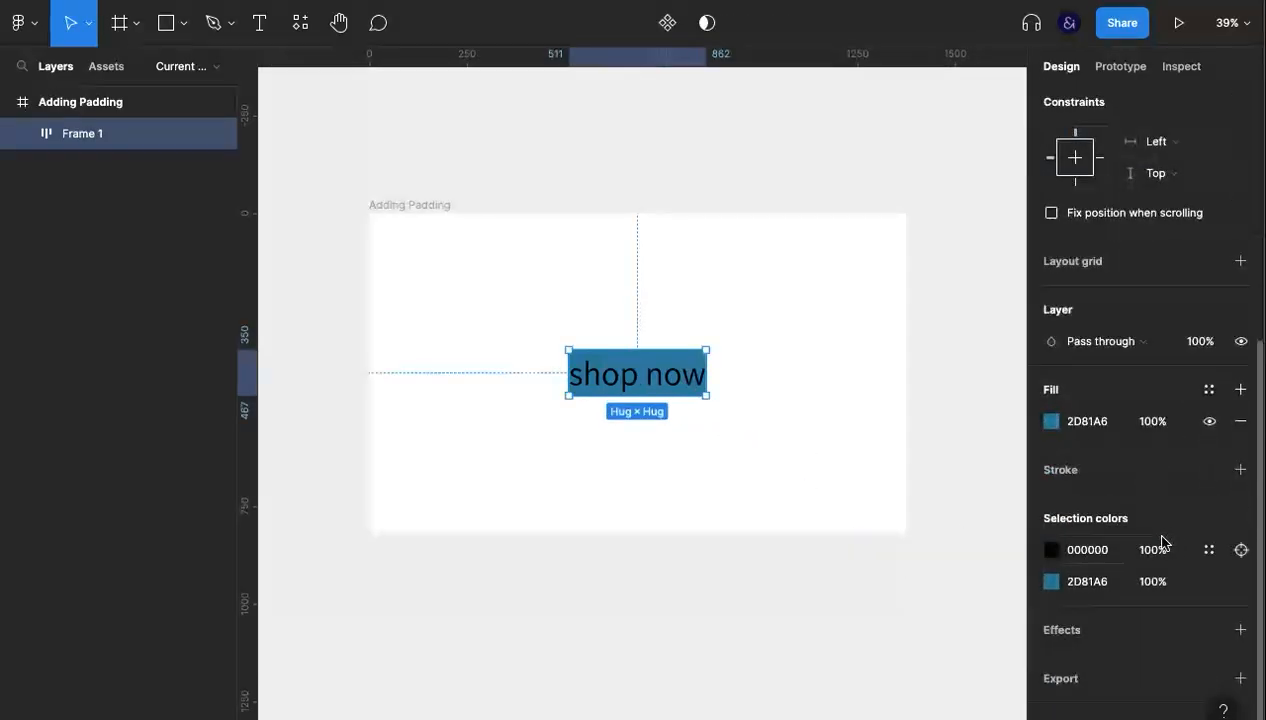
click(1077, 591)
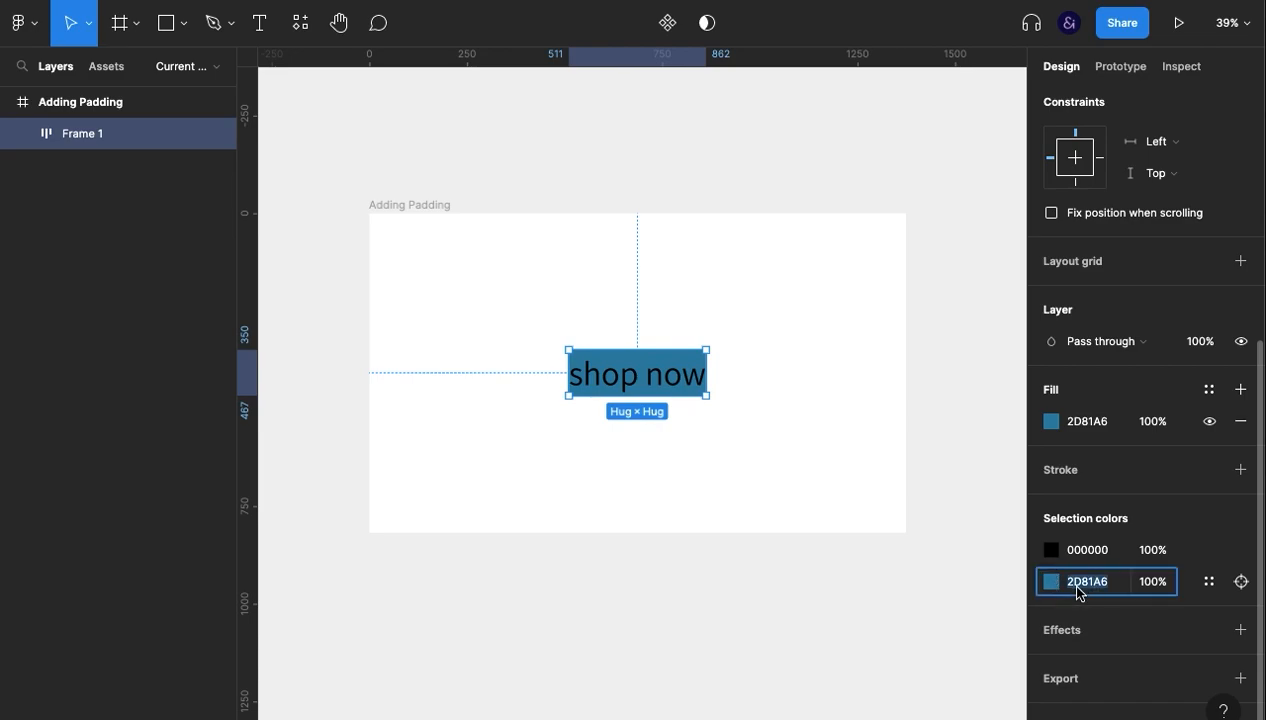
click(1079, 549)
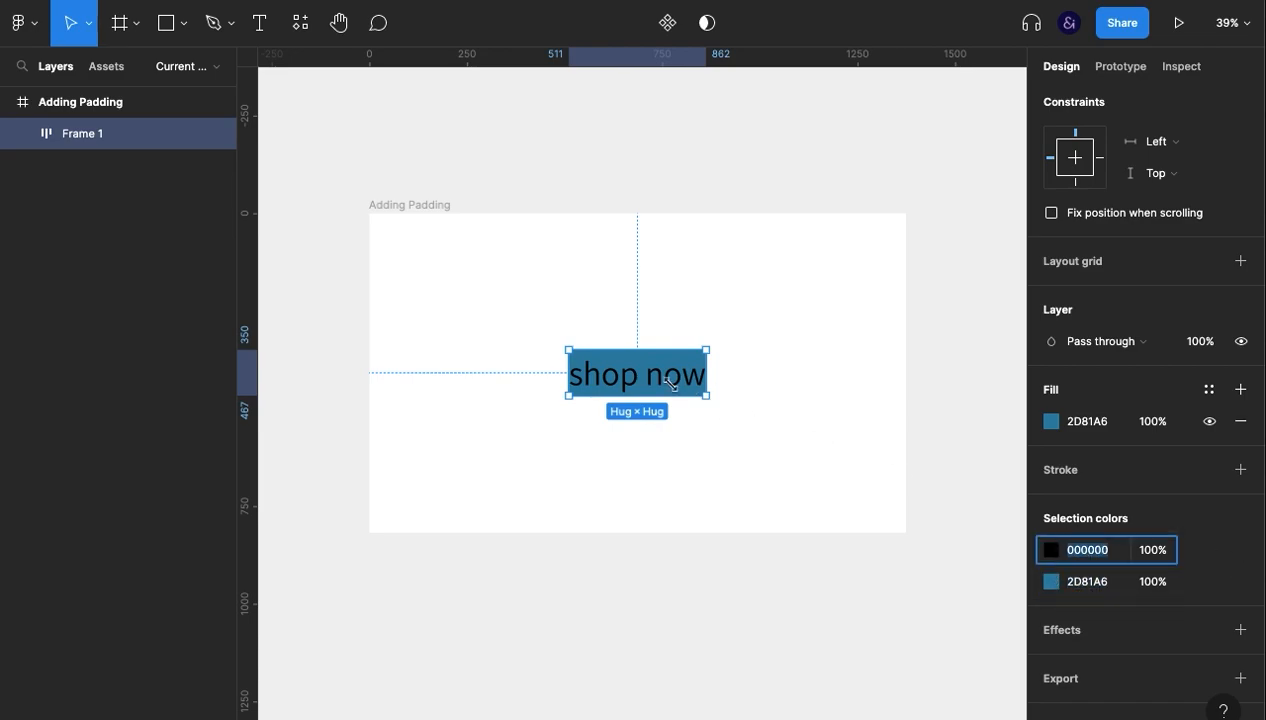
key(BackSpace)
text(fff)
key(Return)
click(754, 480)
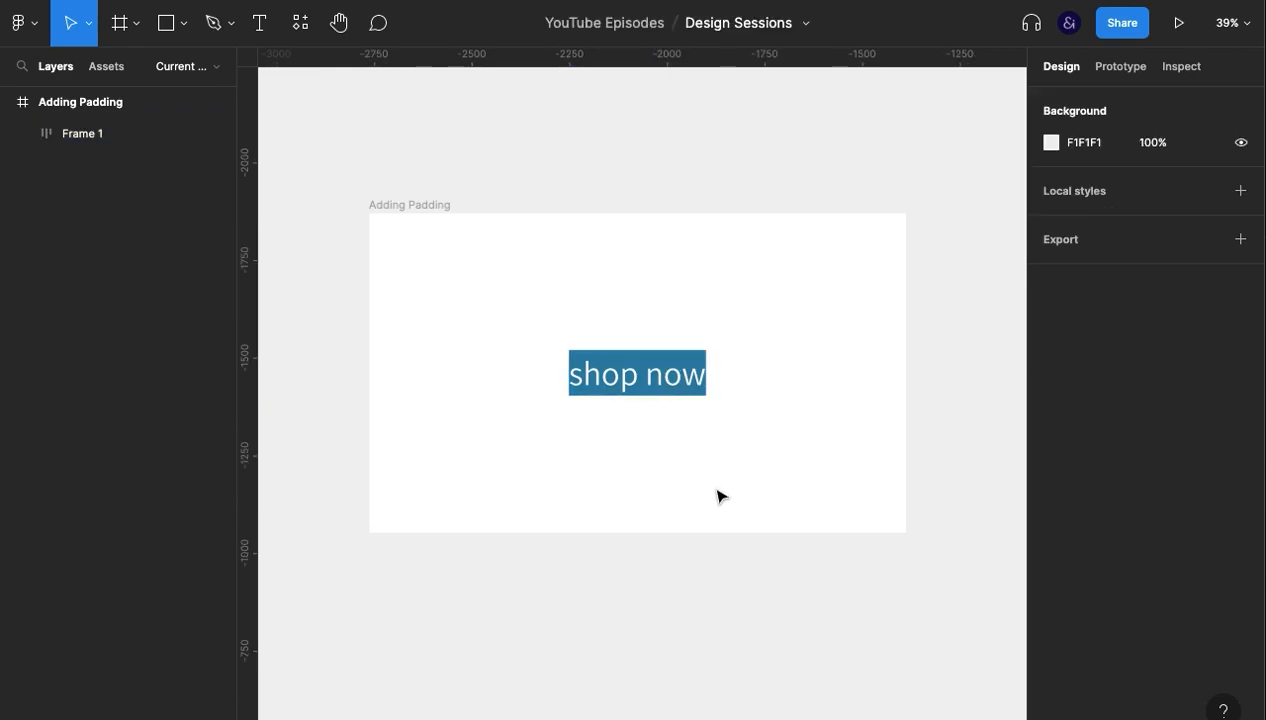
- Increase the button frame's horizontal padding to 22
click(666, 376)
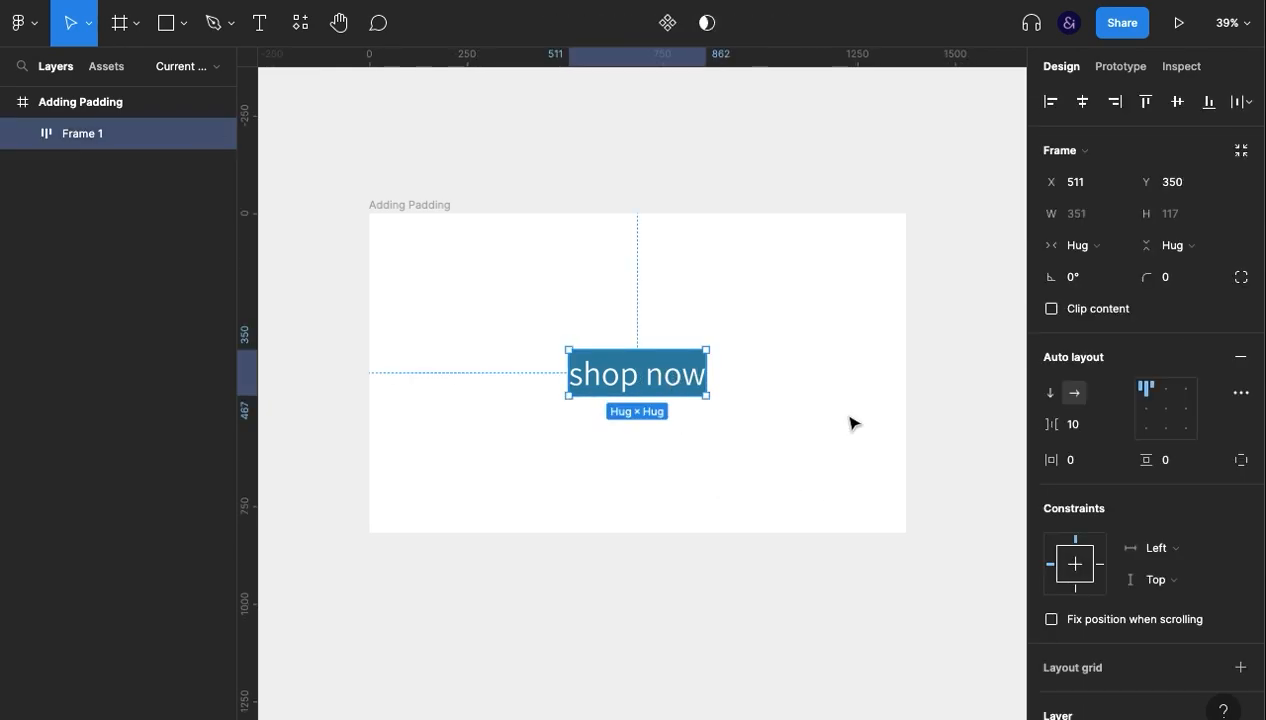
click(1084, 460)
key(Up)
key(Up)
key(Up)
key(Up)
key(Up)
key(Up)
key(Up)
key(Up)
key(Up)
key(Up)
key(Up)
key(Up)
key(Up)
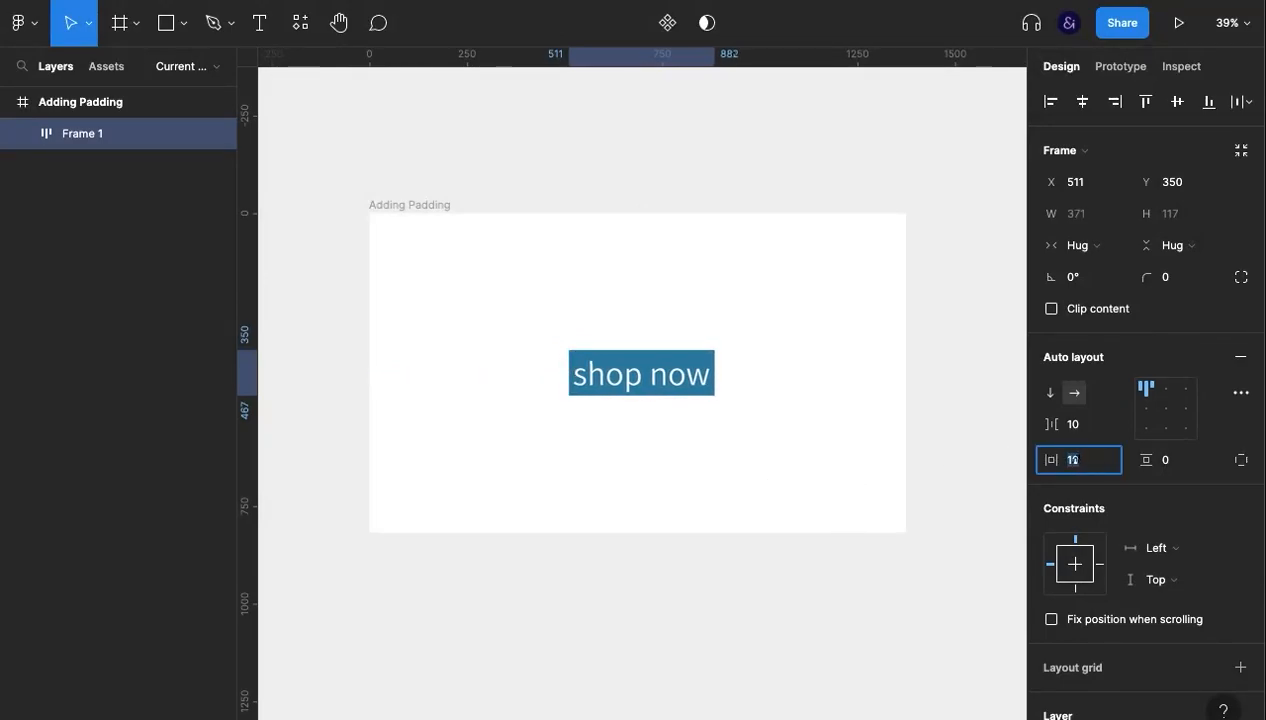
key(Up)
key(Up)
key(Up)
key(Up)
key(Up)
key(Up)
key(Up)
key(Up)
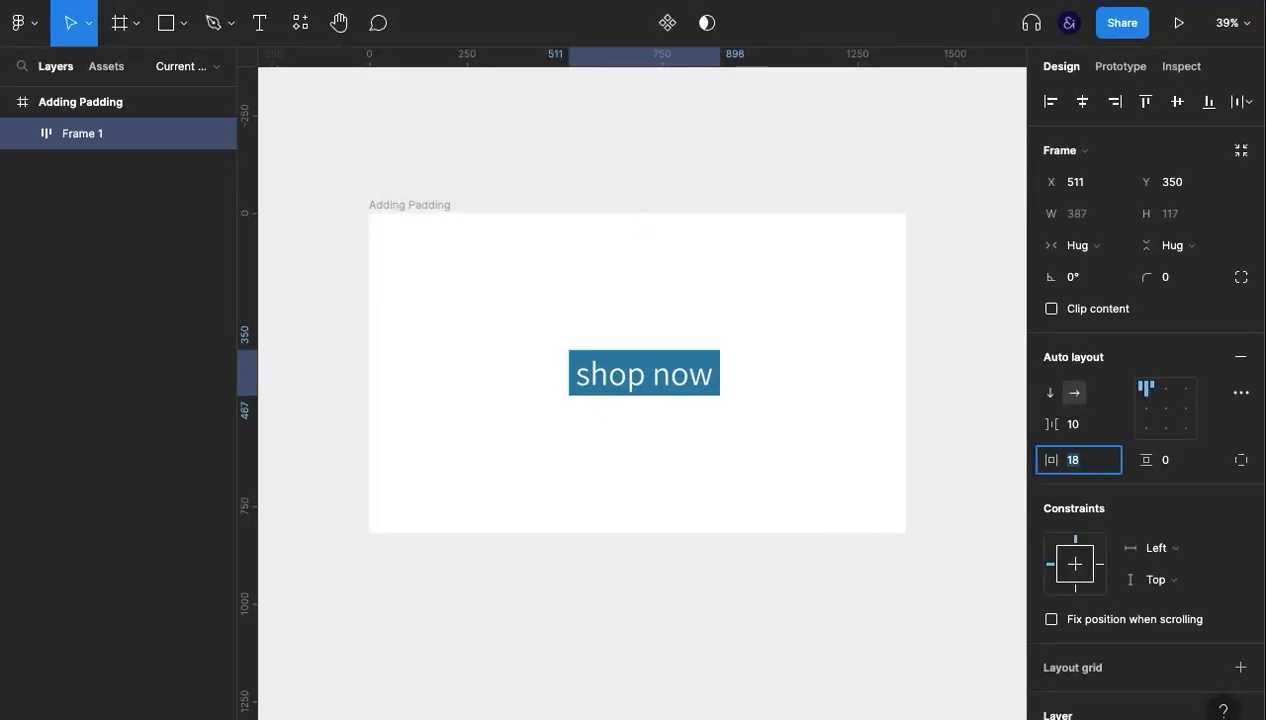
key(Up)
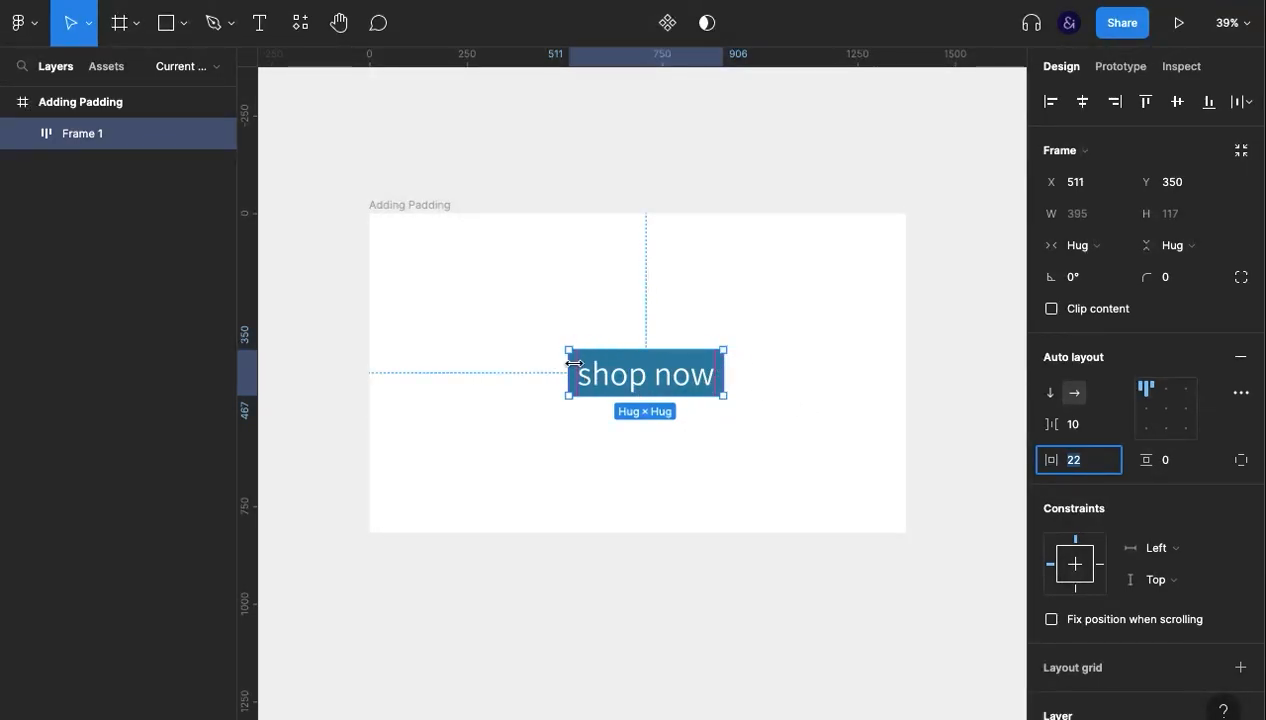
- Increase the button frame's vertical padding to 10
click(1167, 466)
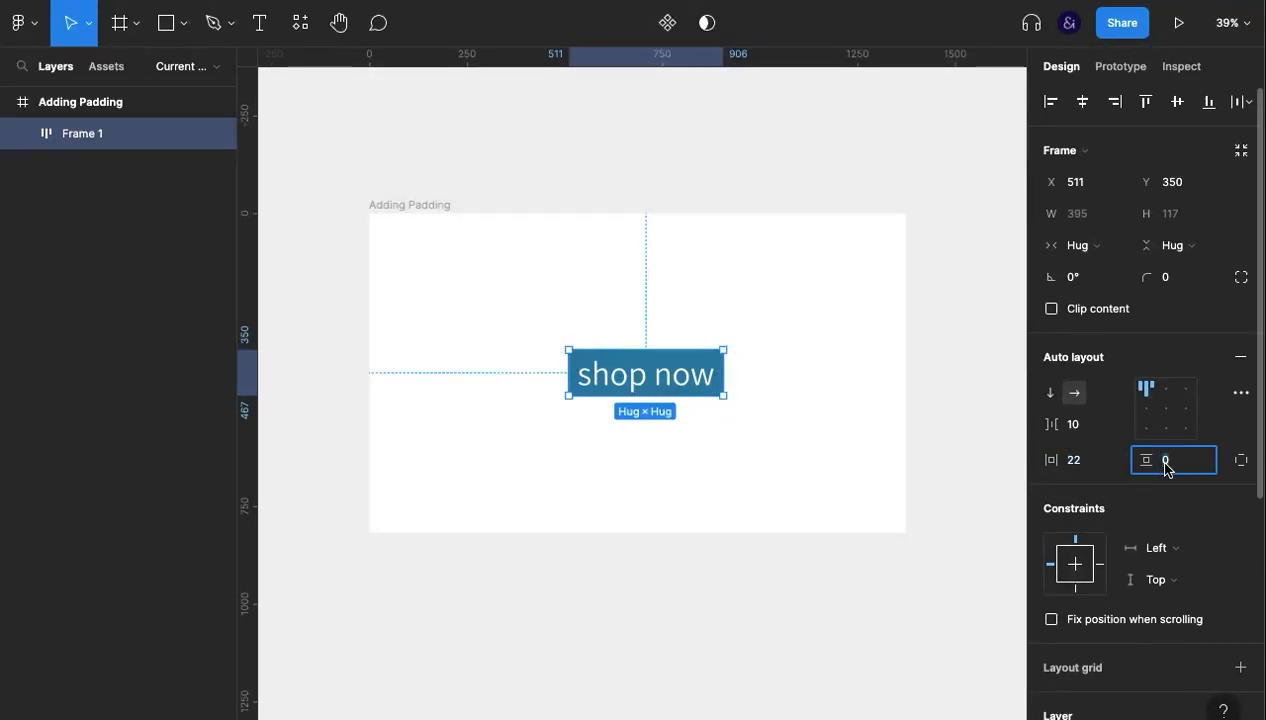
key(Up)
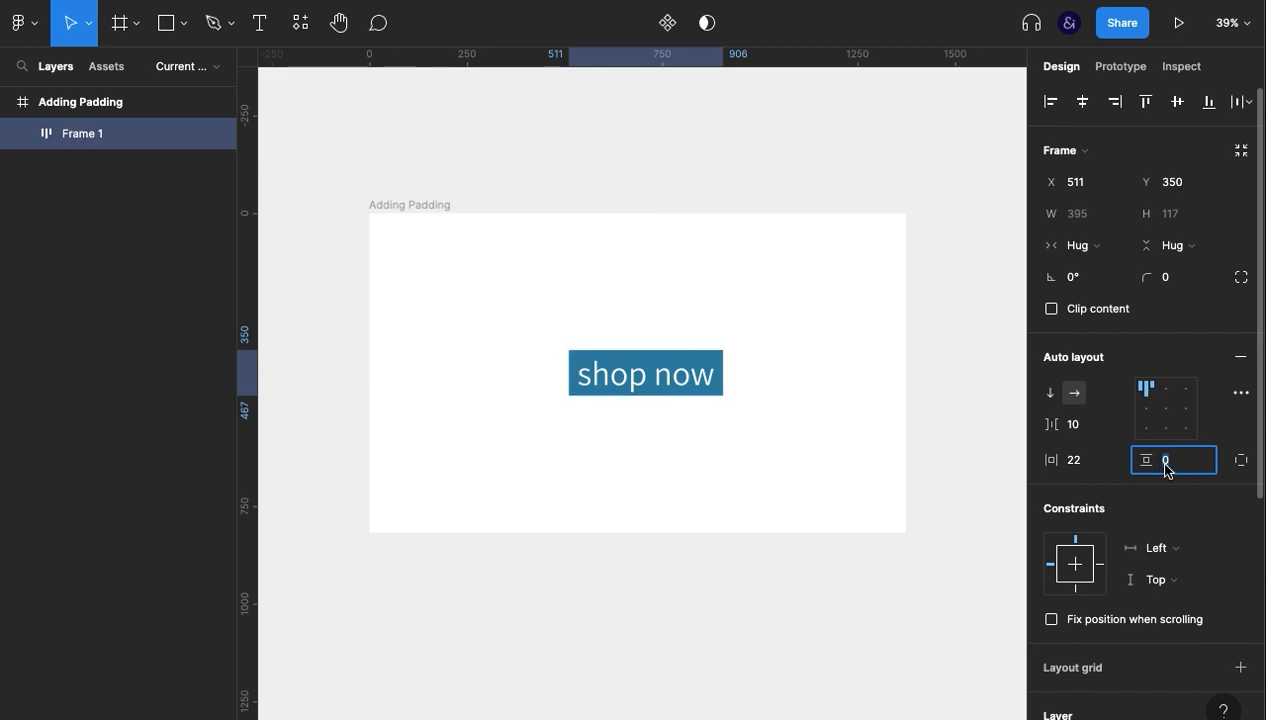
key(Up)
key(Up)
key(Up)
key(Up)
key(Up)
key(Up)
key(Up)
key(Up)
key(Up)
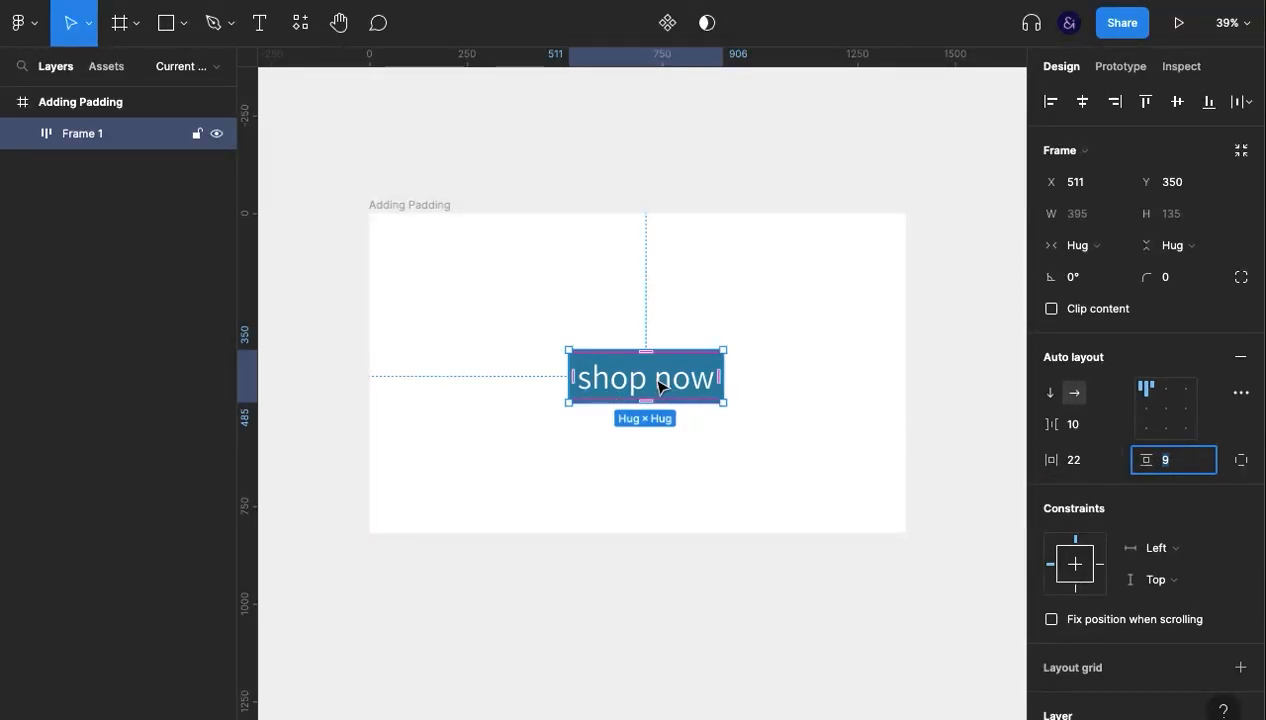
key(Up)
key(Up)
key(Up)
key(Up)
key(Up)
key(Up)
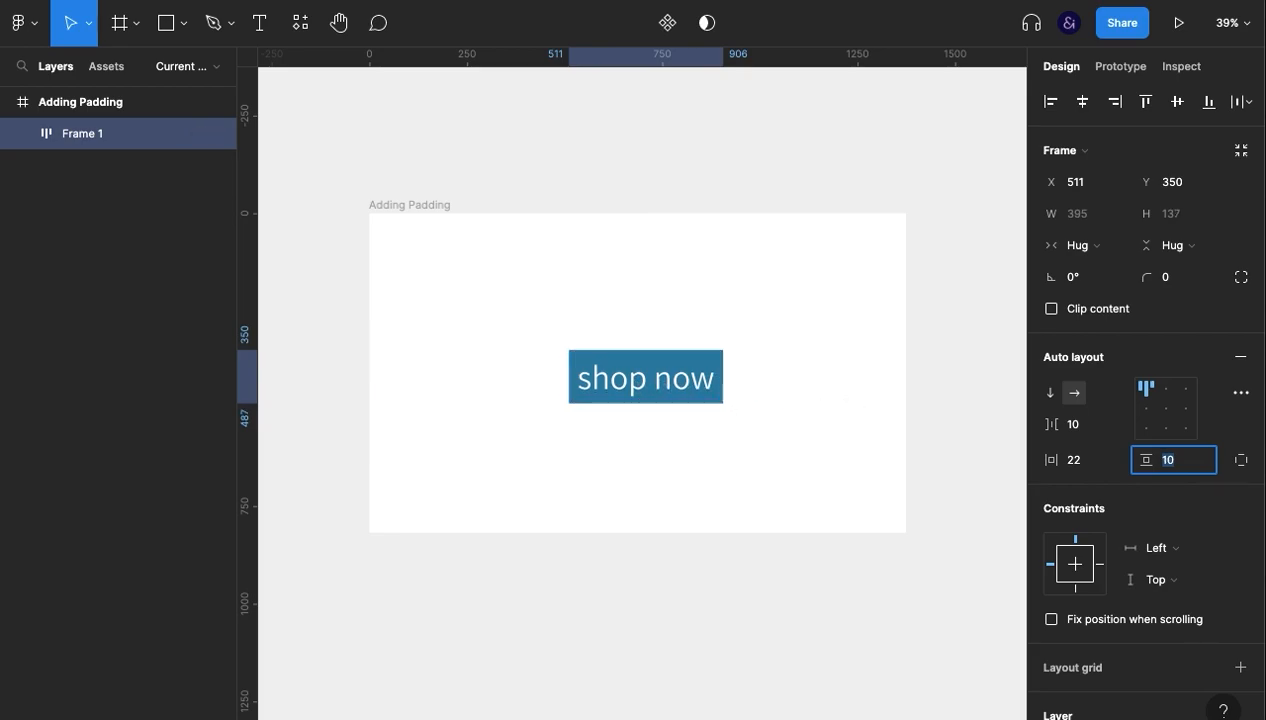
- Reset the button's vertical and horizontal padding to 0 and deselect it
text(0)
key(Return)
click(1059, 462)
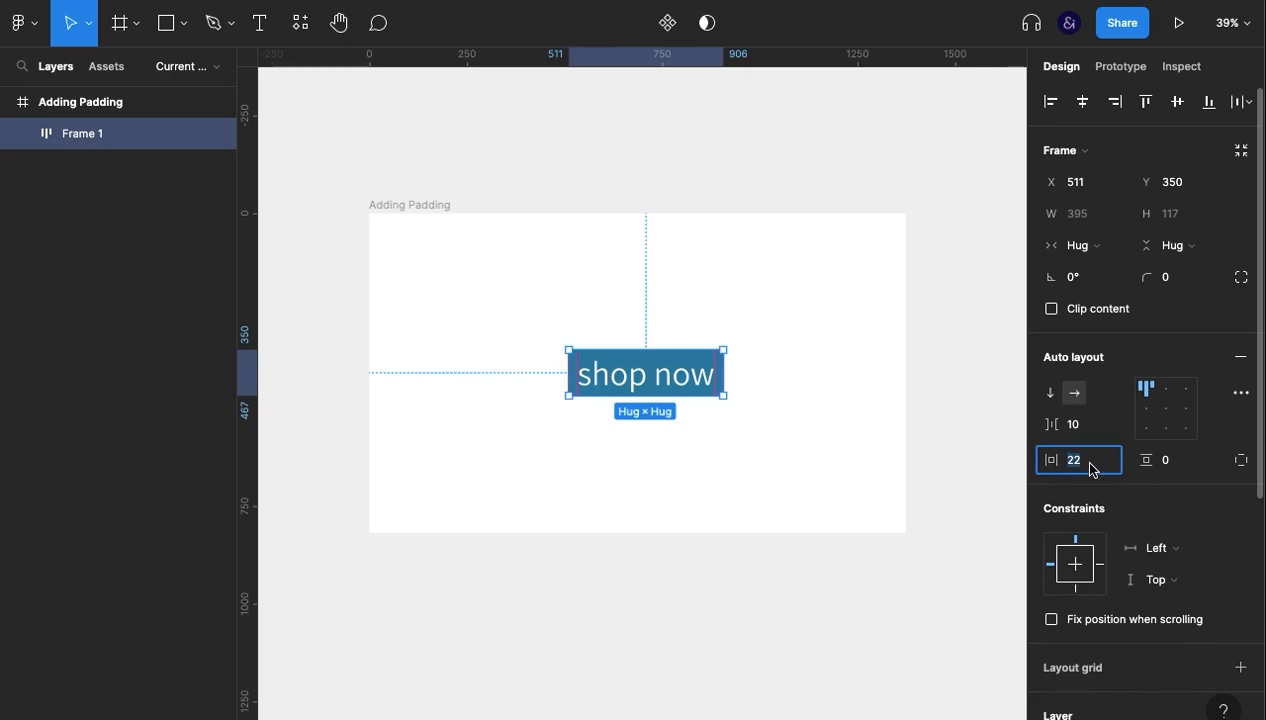
text(0)
key(Return)
click(709, 483)
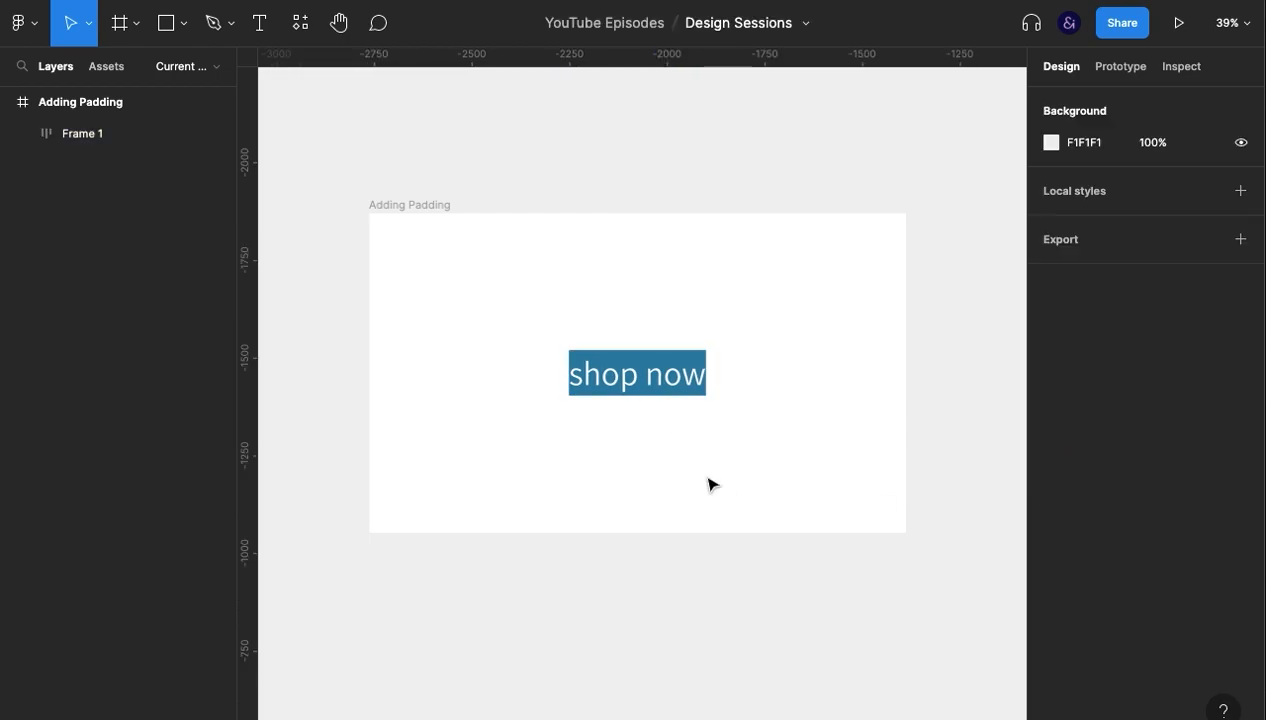
- Select the button frame and try adjusting its horizontal and vertical padding by scrubbing the values
click(622, 376)
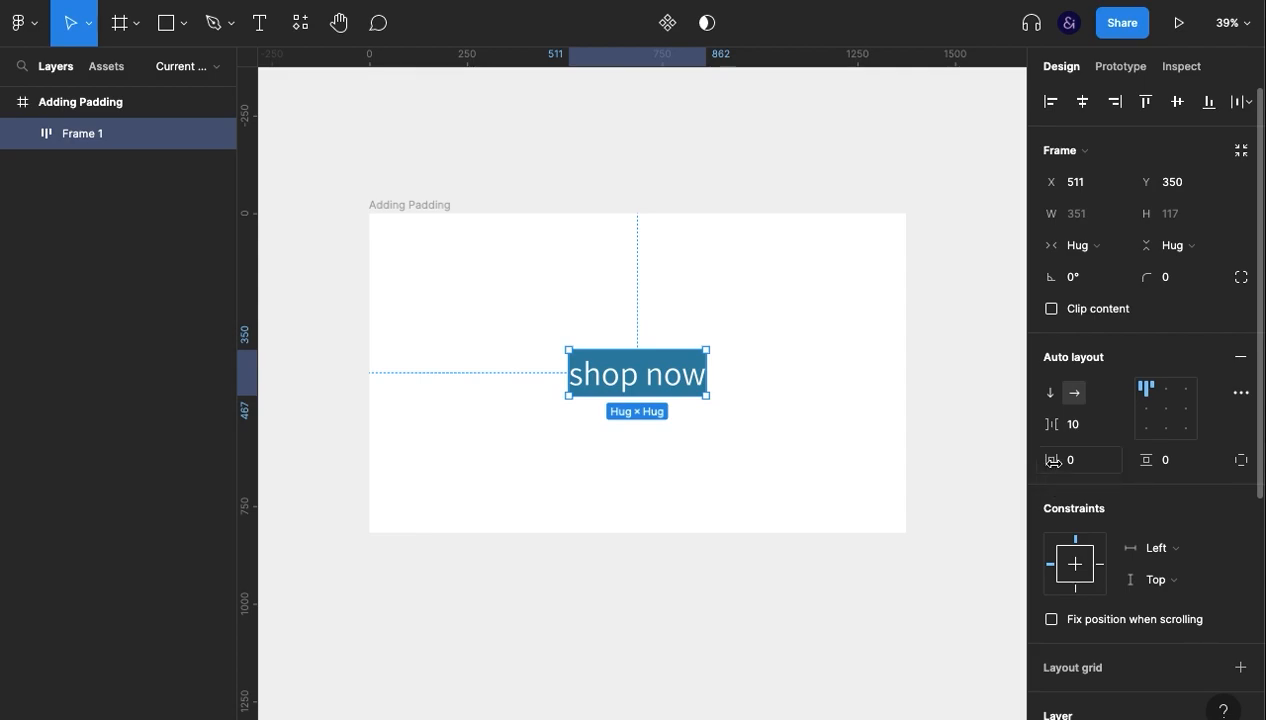
mouse_move(1052, 467)
mouse_down()
mouse_move(1085, 473)
mouse_move(992, 472)
mouse_move(1100, 483)
mouse_move(1040, 480)
mouse_up()
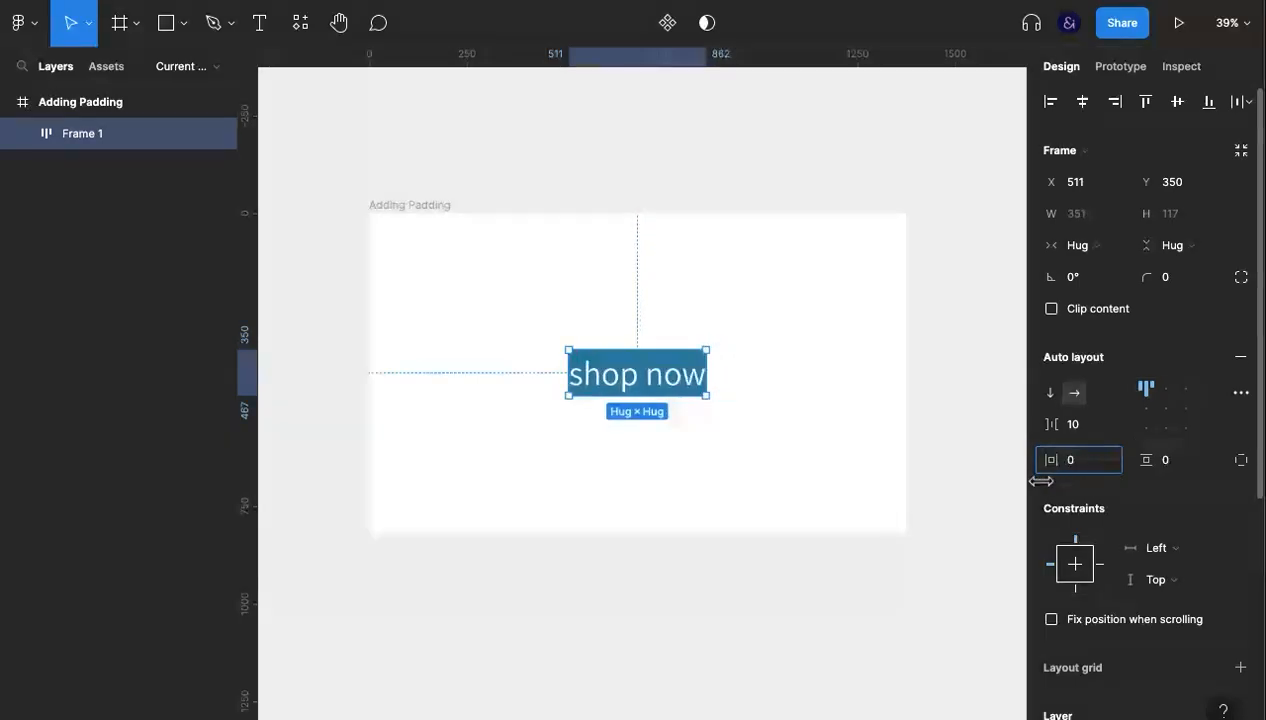
drag(1146, 460, 1164, 459)
drag(1052, 460, 1100, 460)
- Set the horizontal padding and the vertical padding of the button frame back to 0
click(1075, 460)
text(0)
key(Return)
click(1184, 466)
text(0)
key(Return)
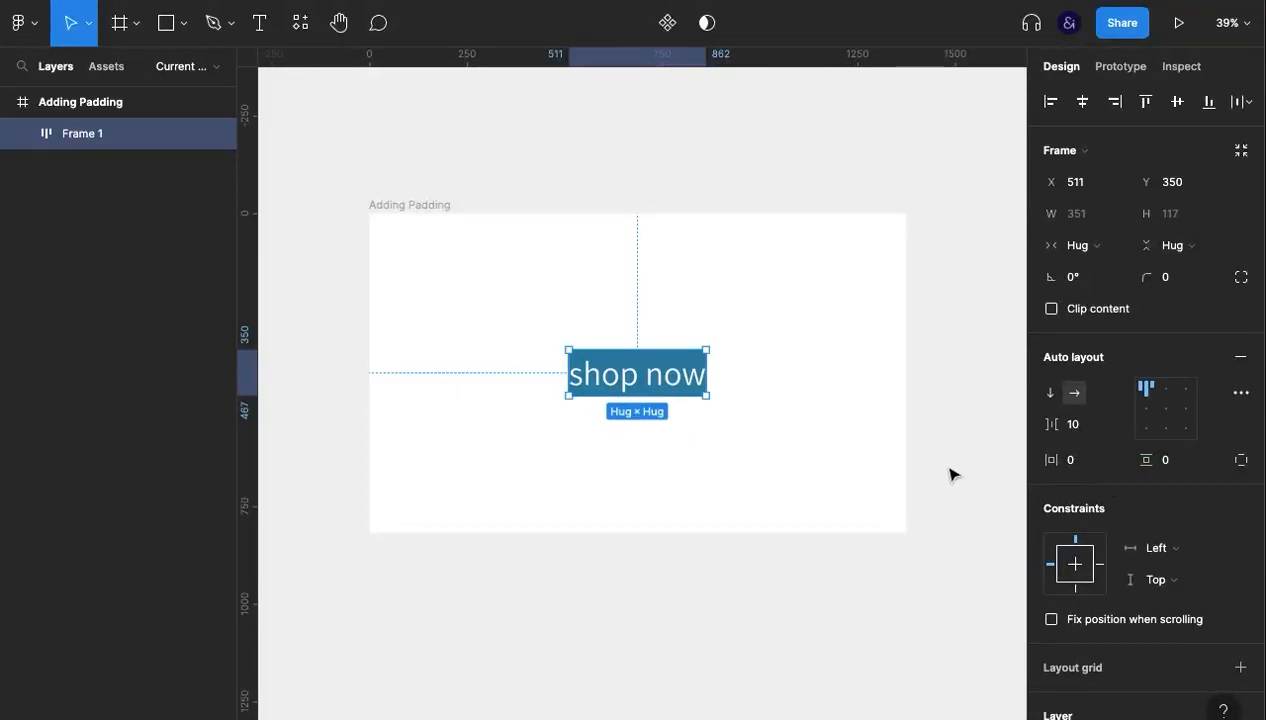
- Enable independent paddings for the button frame and set left to 21, right 61, top 34 and bottom 35
click(1241, 462)
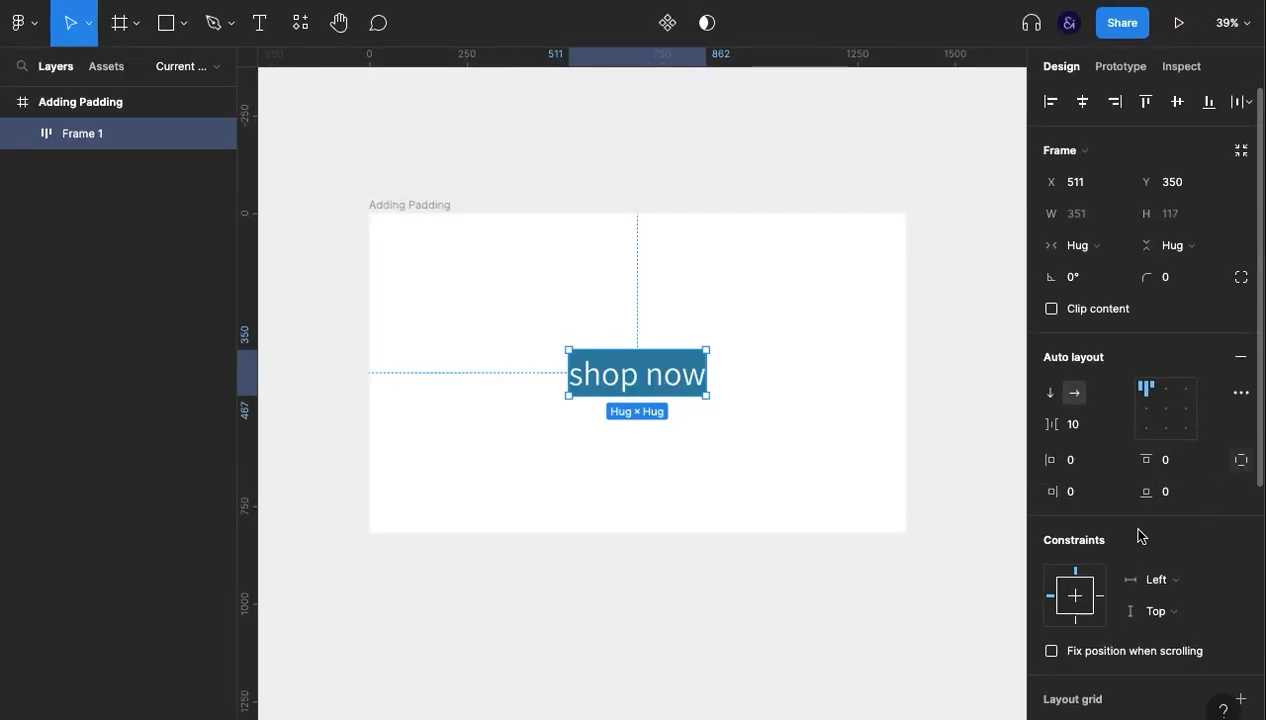
click(1080, 465)
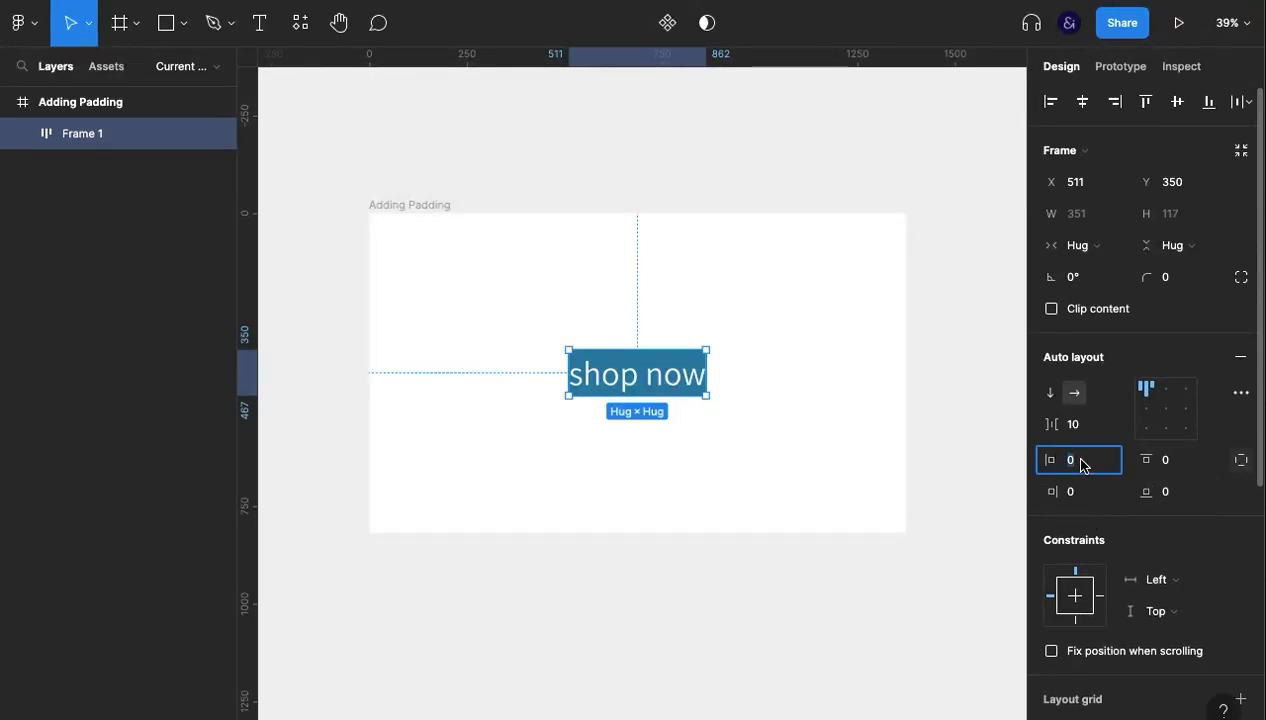
drag(1050, 461, 1209, 500)
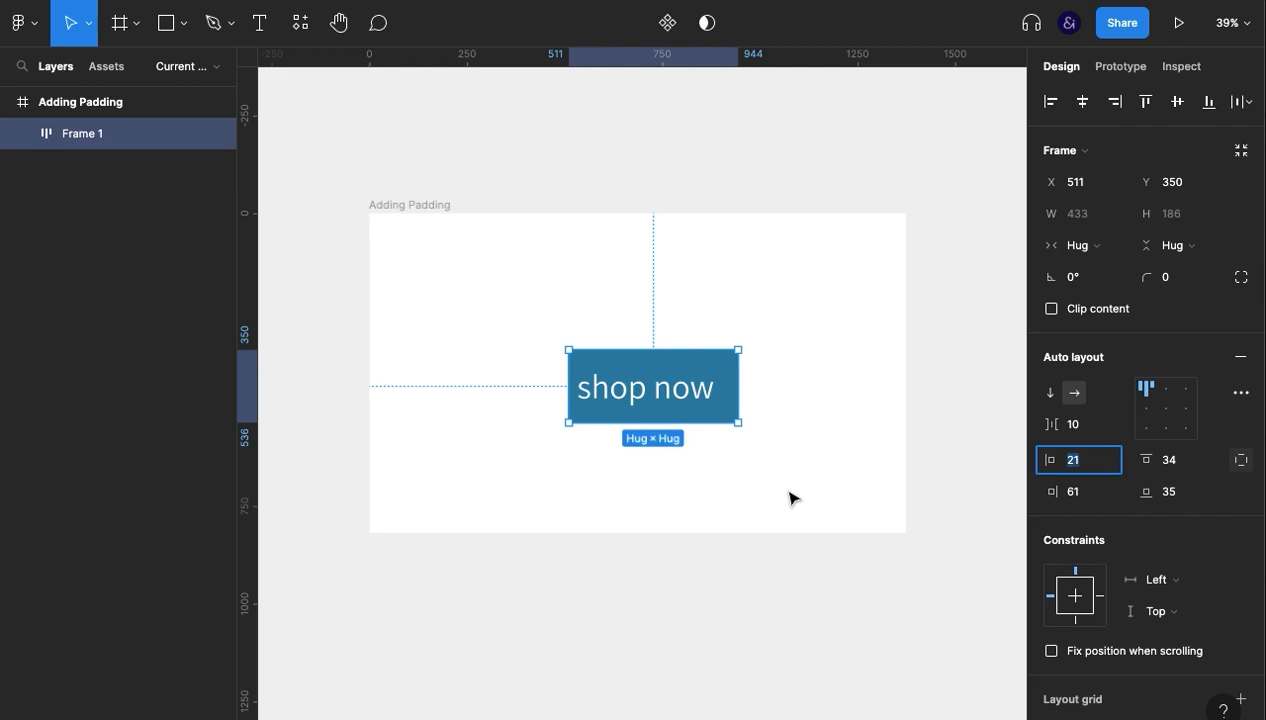
- Collapse the independent paddings and decrease the combined horizontal padding to 17, 57
click(1242, 462)
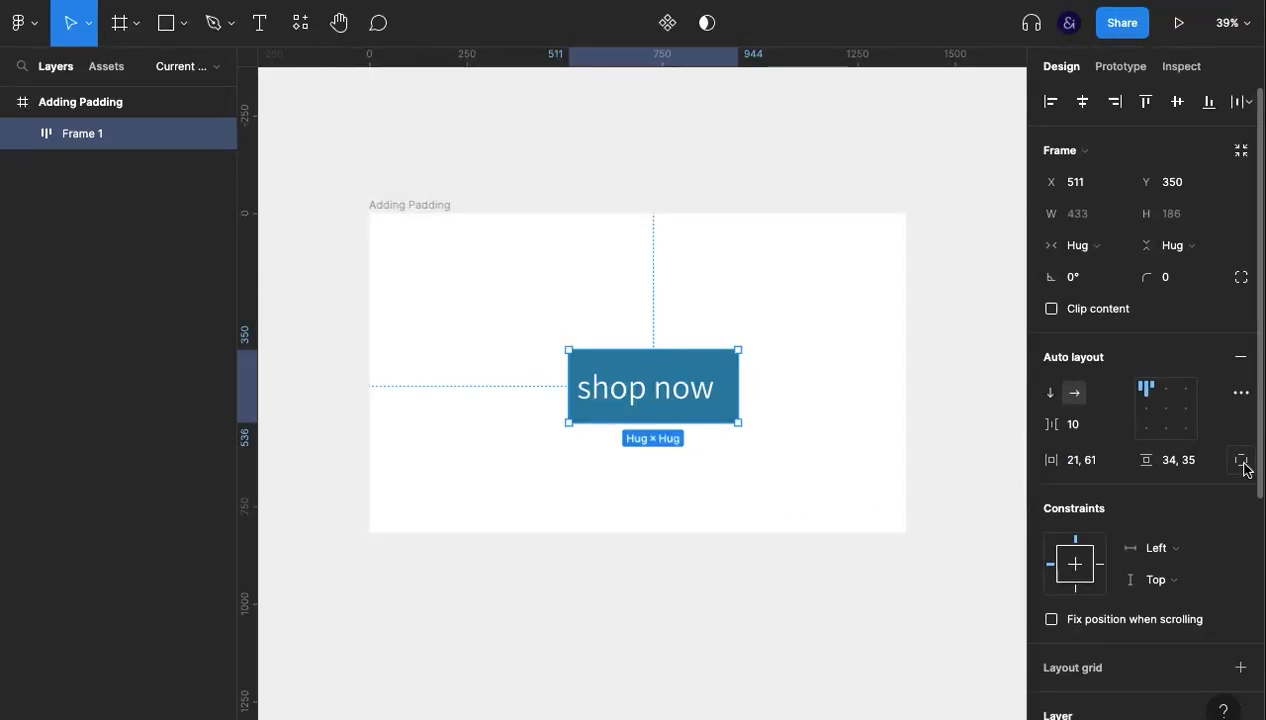
click(1076, 465)
key(Down)
key(Down)
key(Down)
key(Down)
key(Down)
key(Down)
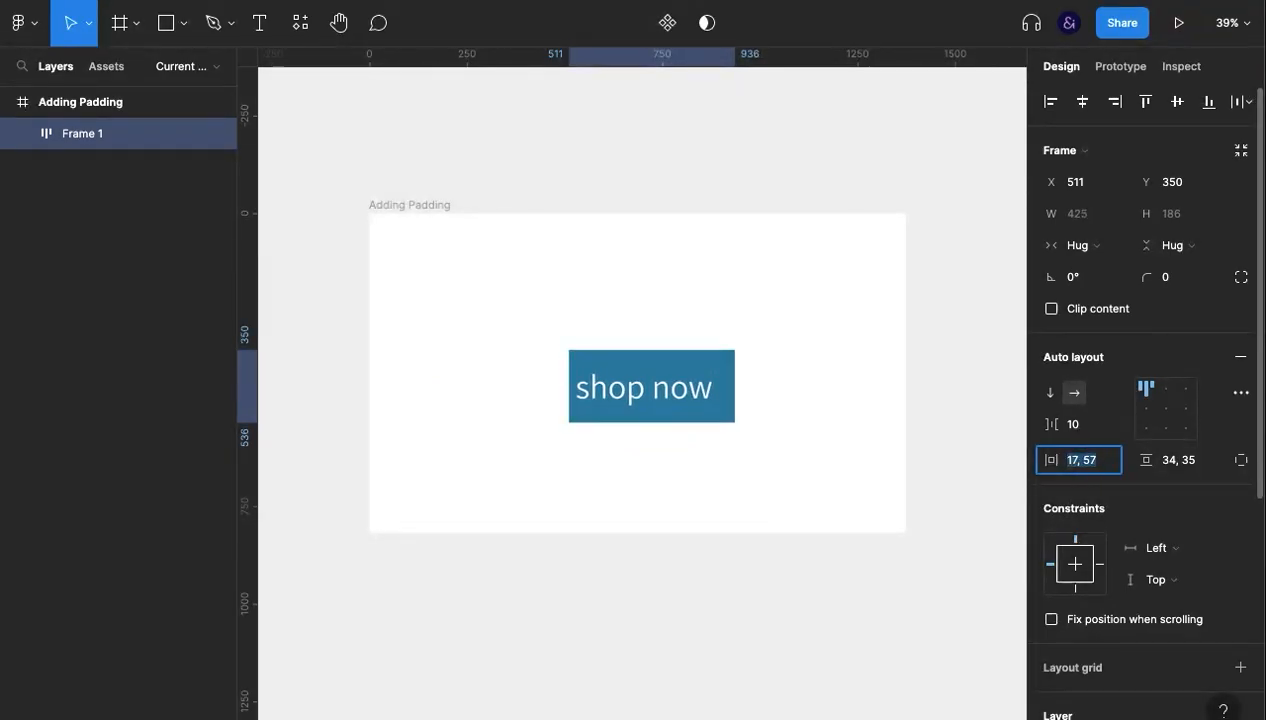
- Try nudging the button frame's combined horizontal padding in single units, down to 12, 52 and up to 16, 56
key(Down)
key(Down)
key(Down)
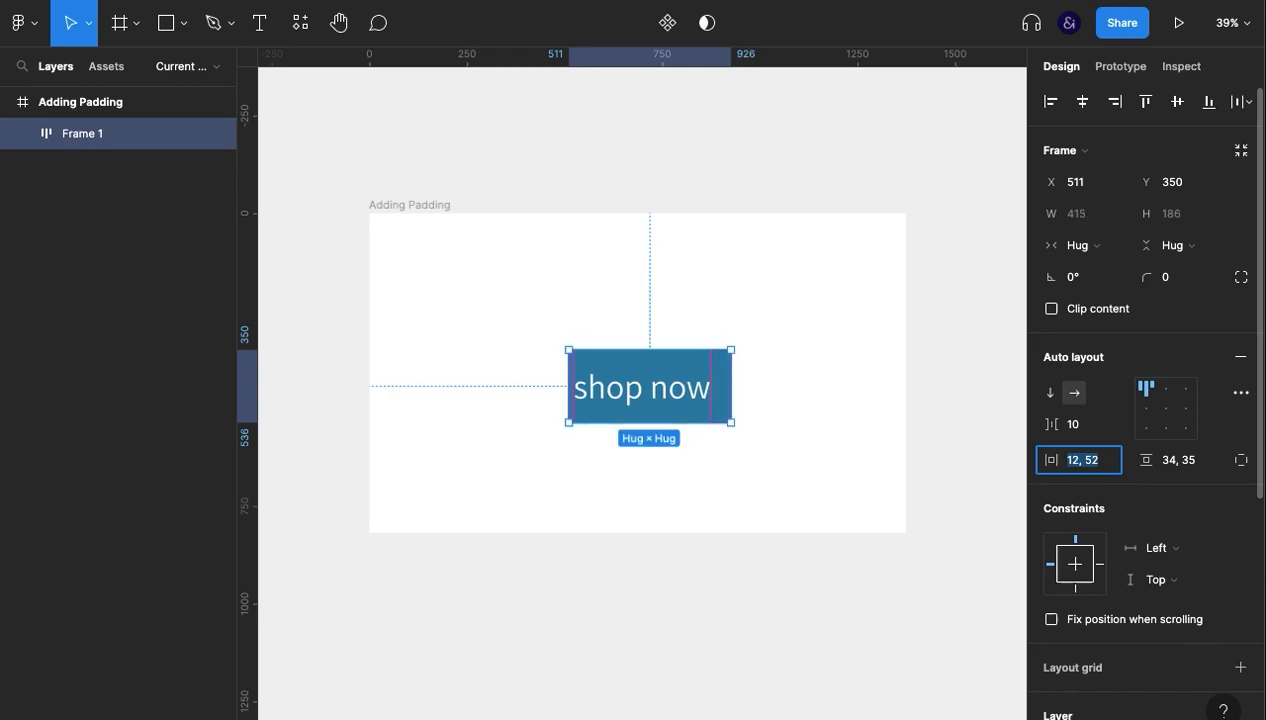
key(Up)
key(Up)
key(Up)
key(Up)
key(Up)
key(Up)
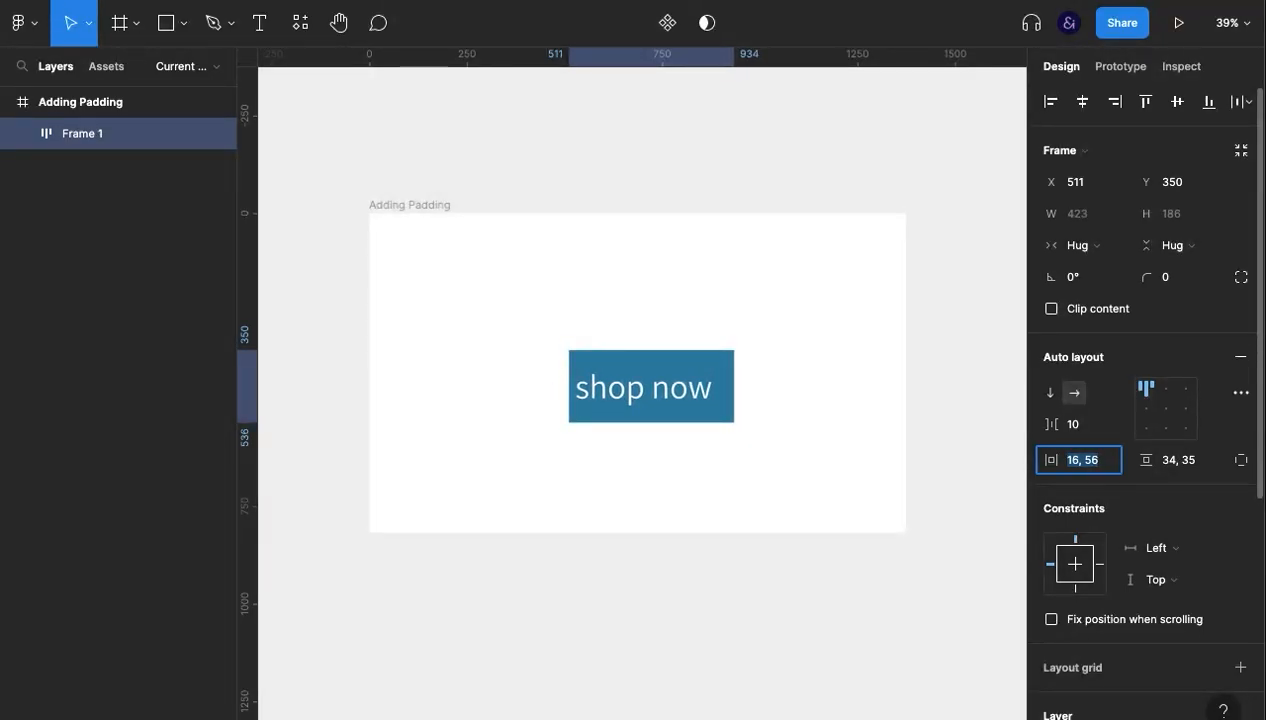
key(Down)
key(Down)
key(Down)
key(Down)
- Scrub the button frame's horizontal padding to 30, 70 and its vertical padding to 41, 42
click(1128, 491)
drag(1057, 463, 1090, 498)
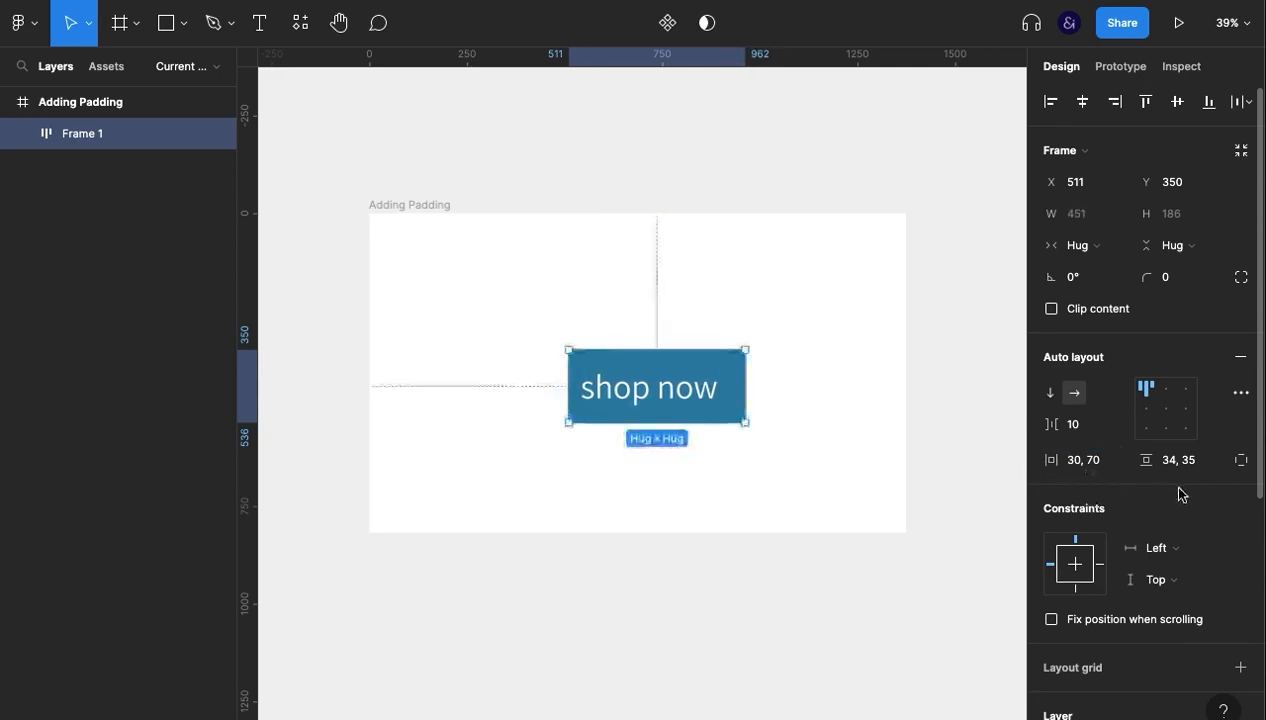
mouse_move(1146, 462)
mouse_down()
mouse_move(1180, 471)
mouse_move(1150, 460)
mouse_up()
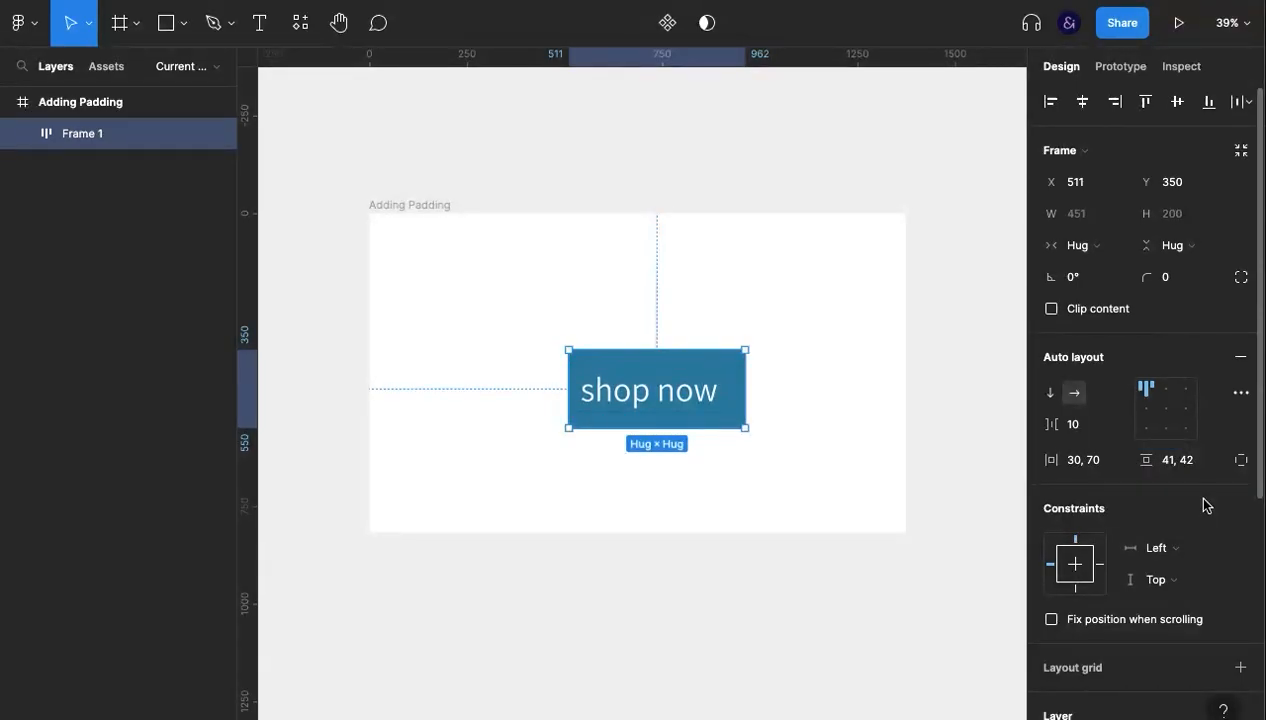
- Reset the button frame's horizontal padding to 0 and raise it to 50 in increments of 10
click(1083, 461)
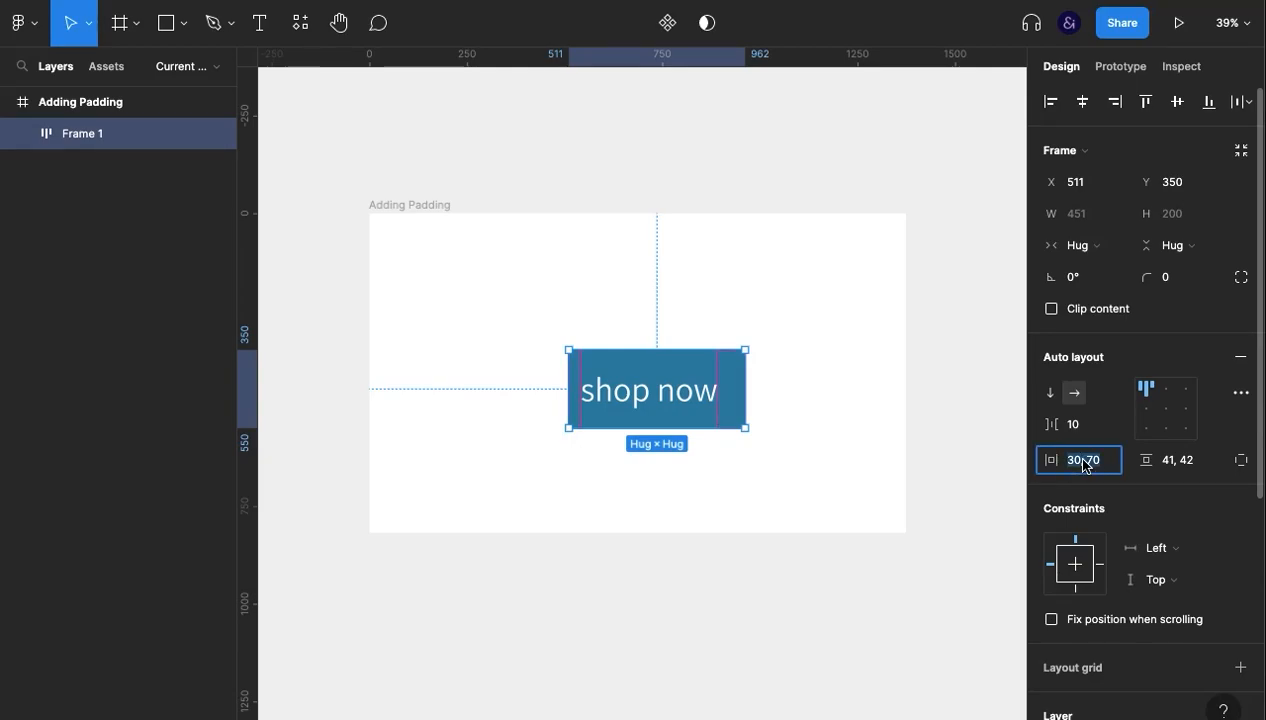
text(0)
key(Return)
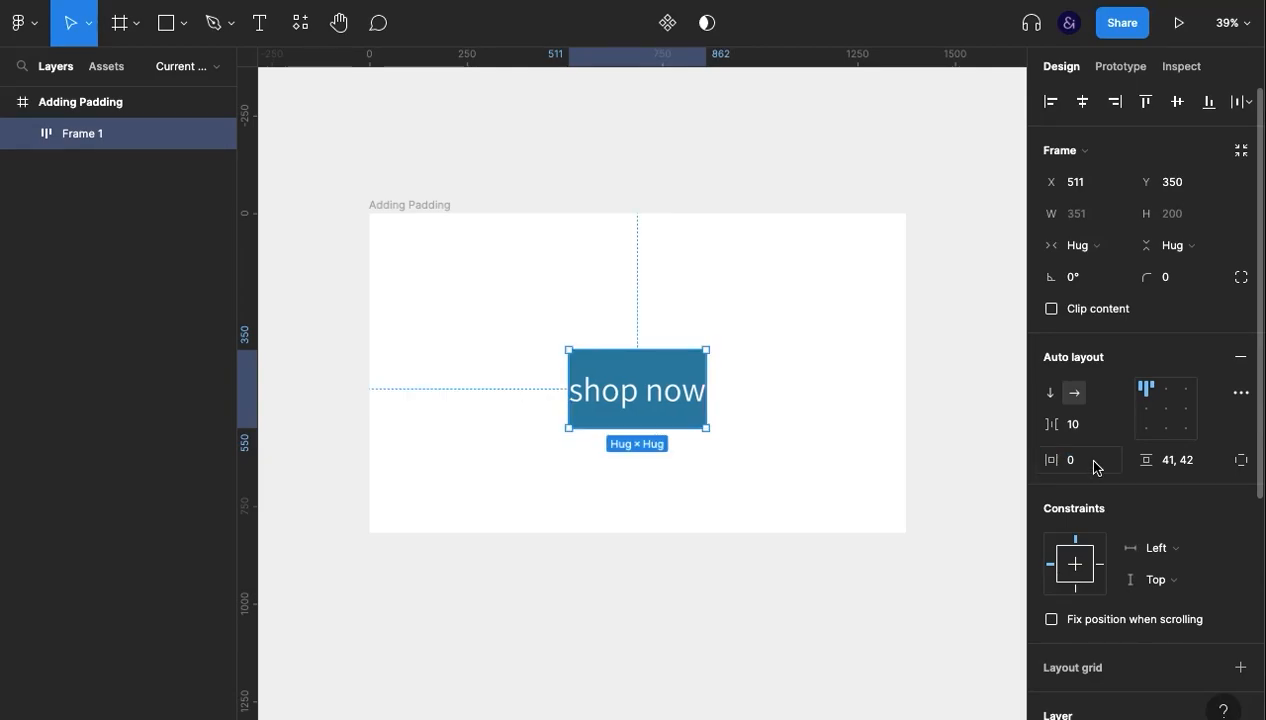
key(shift+Up)
key(shift+Up)
key(shift+Up)
key(shift+Up)
key(shift+Up)
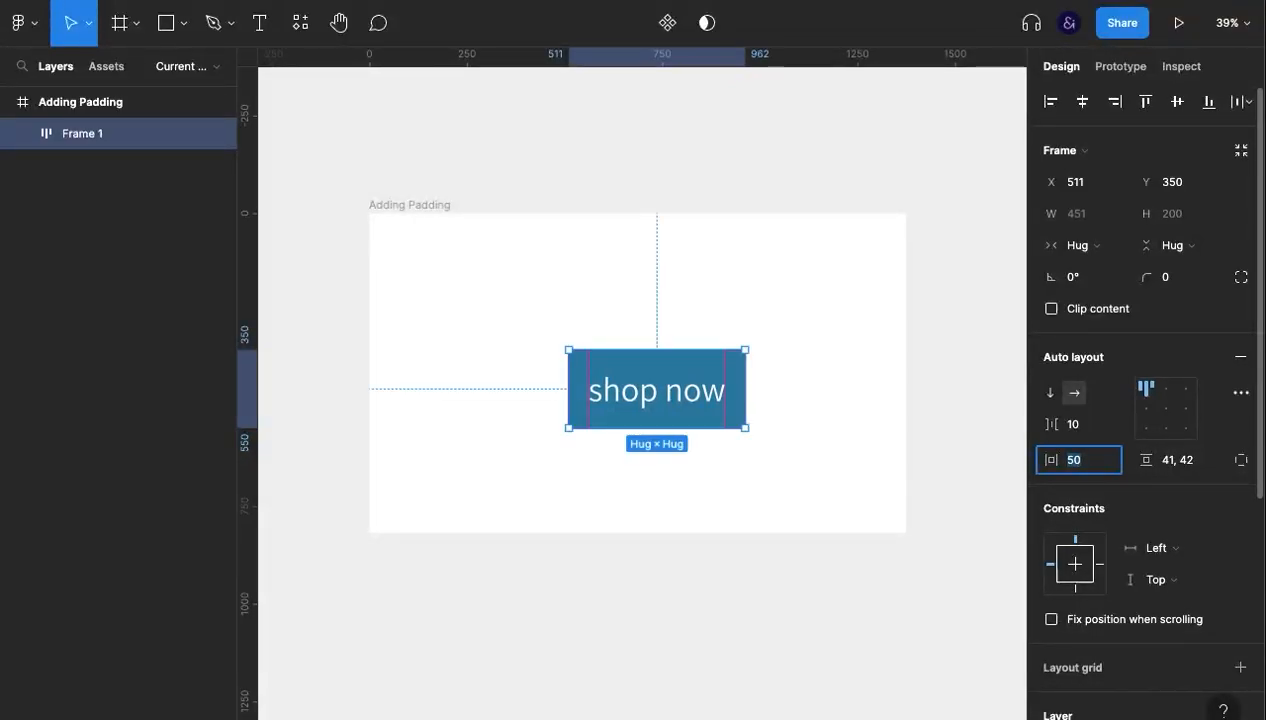
- Raise the button frame's horizontal padding to 130 and lower it to 70 in increments of 10
key(shift+Up)
key(shift+Up)
key(shift+Up)
key(shift+Up)
key(shift+Up)
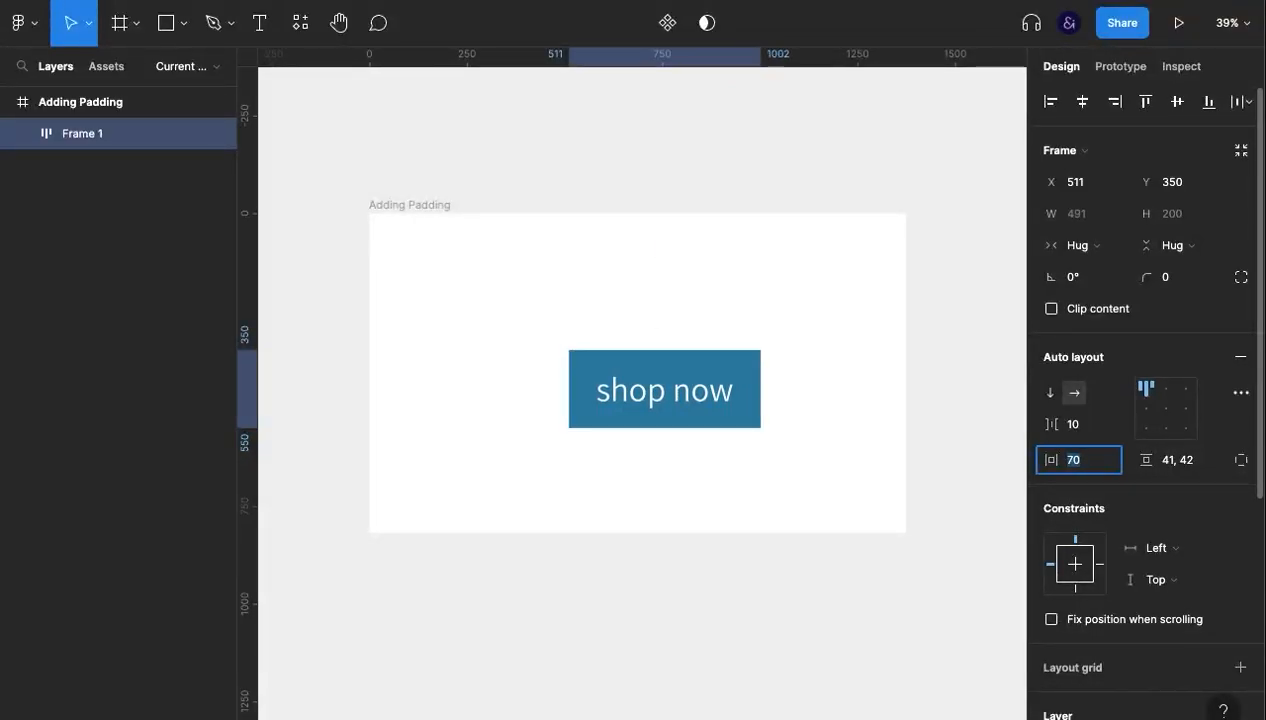
key(shift+Up)
key(shift+Up)
key(shift+Up)
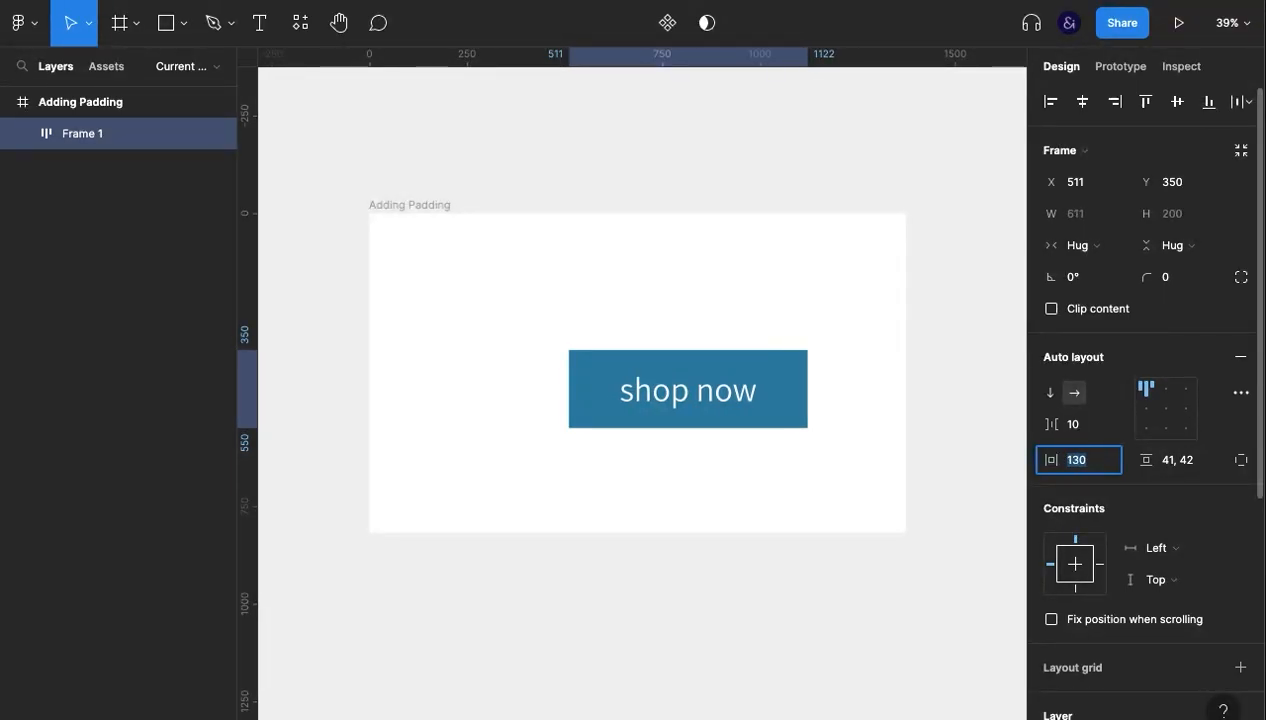
key(shift+Down)
key(shift+Down)
key(shift+Down)
key(shift+Down)
key(shift+Down)
key(shift+Down)
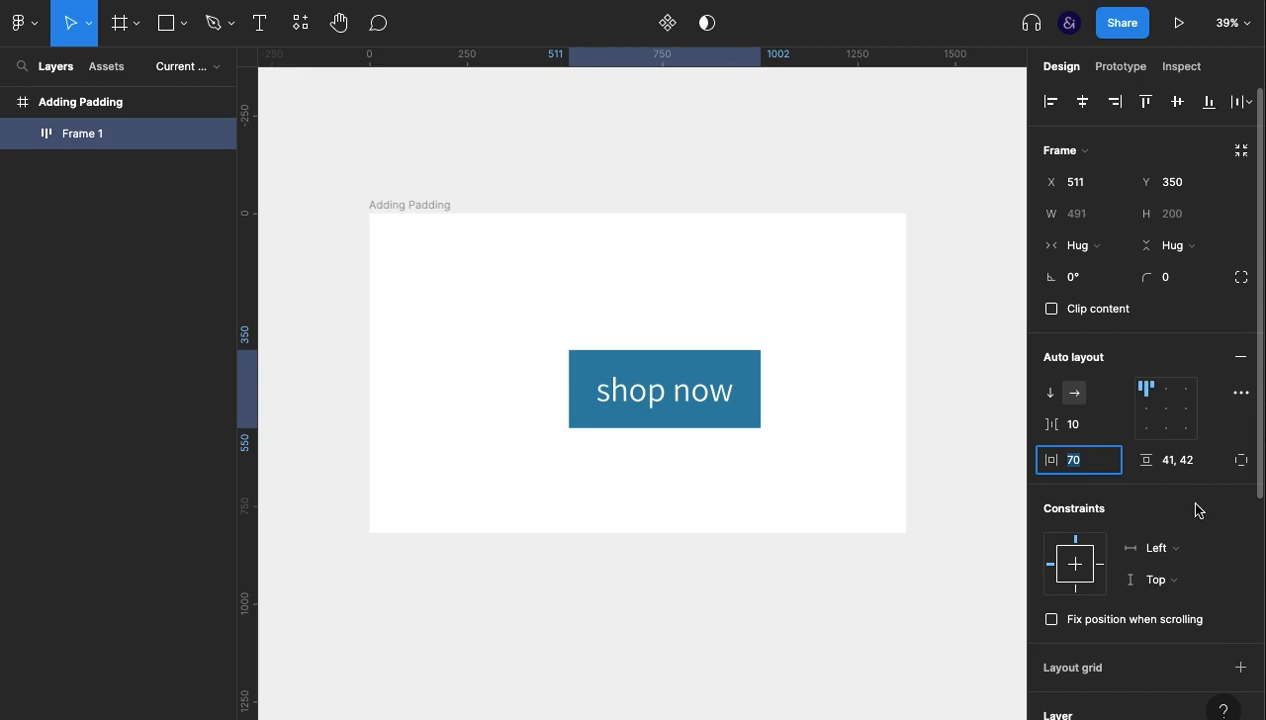
- Center the button frame within the Adding Padding frame and expand its independent paddings
click(967, 510)
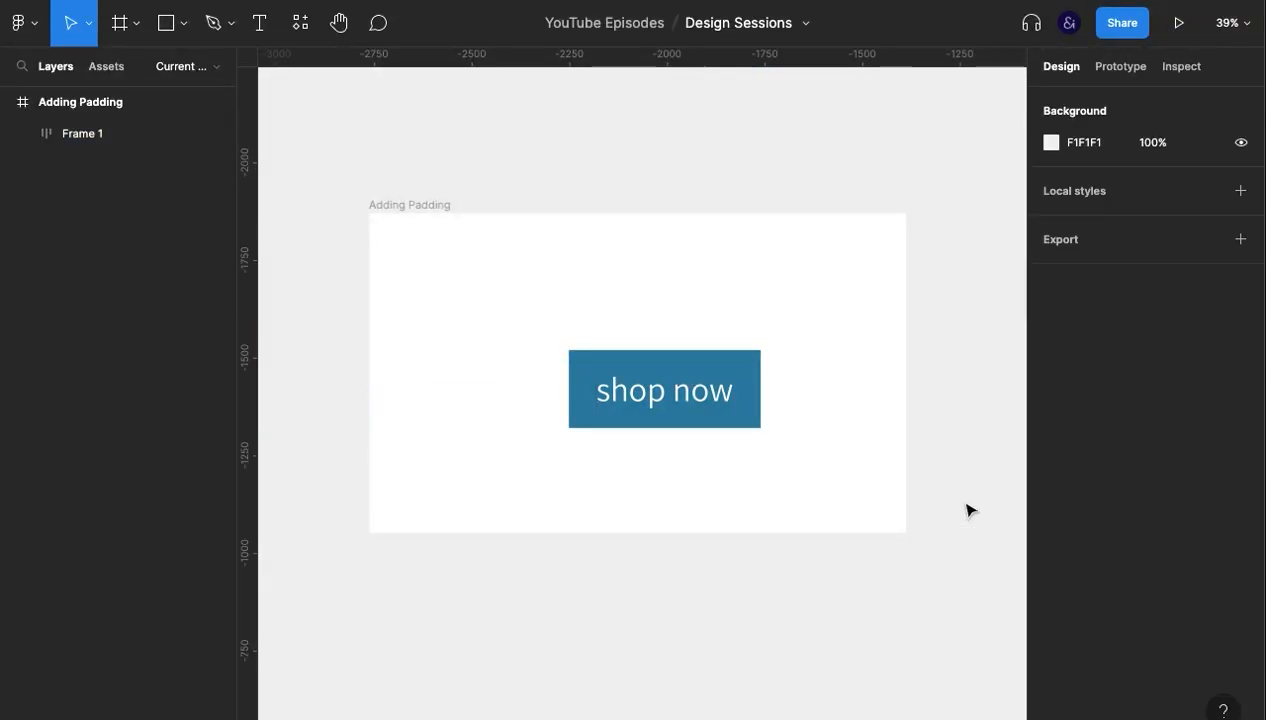
click(707, 418)
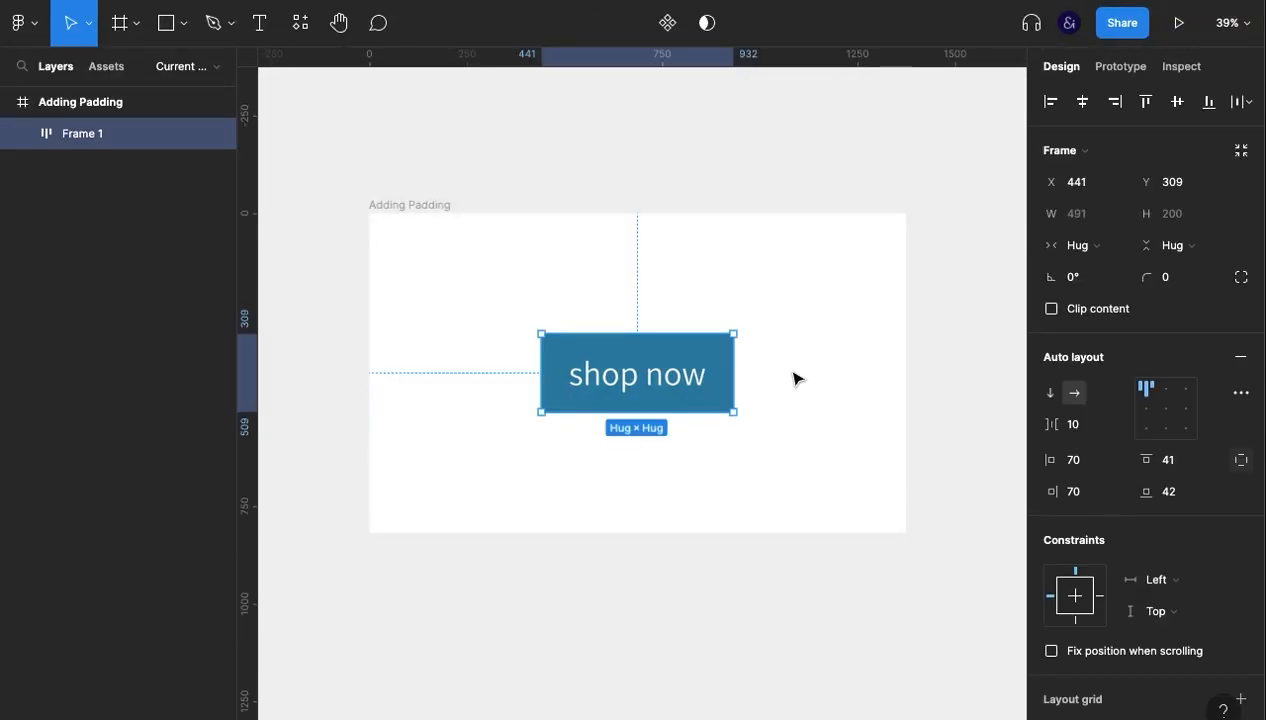